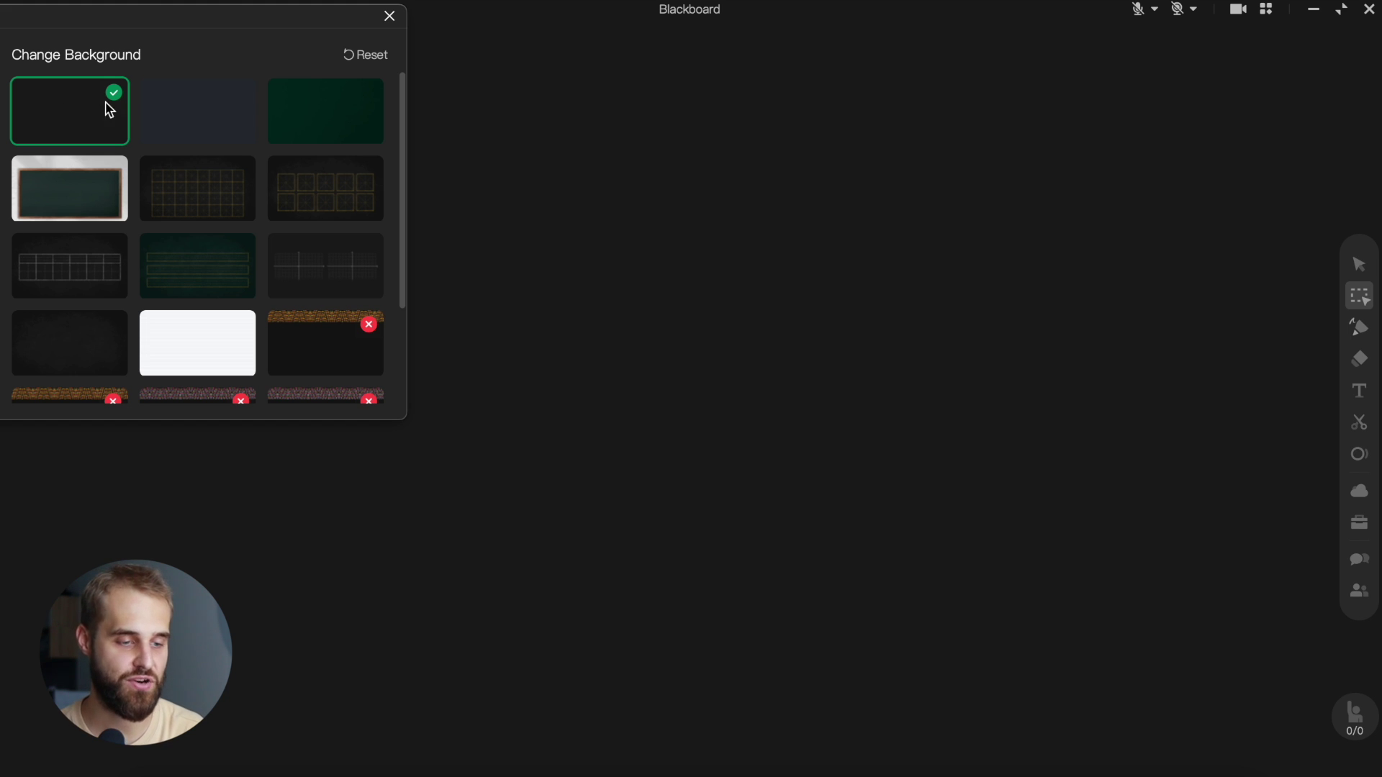
# Preview the dark blue, dark green, framed chalkboard, yellow grid and squares backgrounds, ending on white grid
pyautogui.click(185, 112)
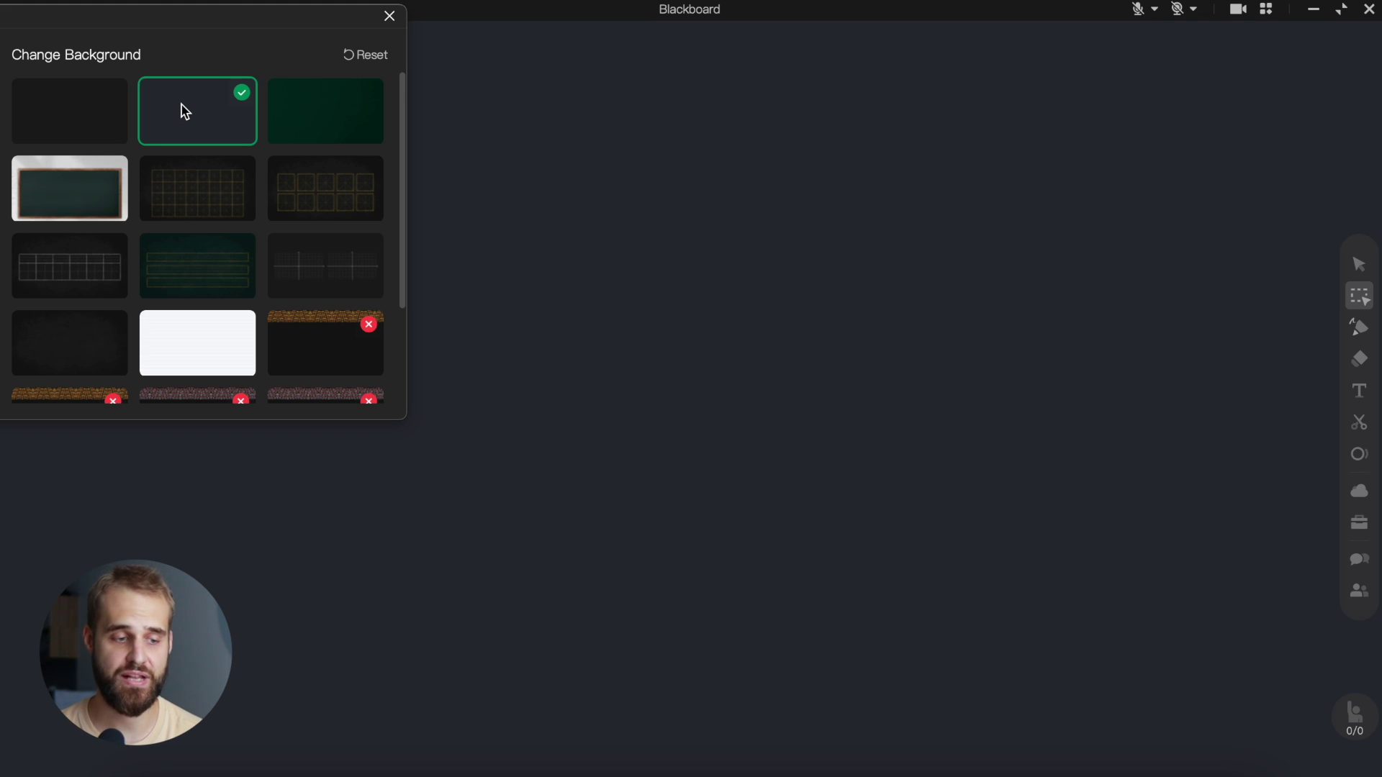
pyautogui.click(328, 117)
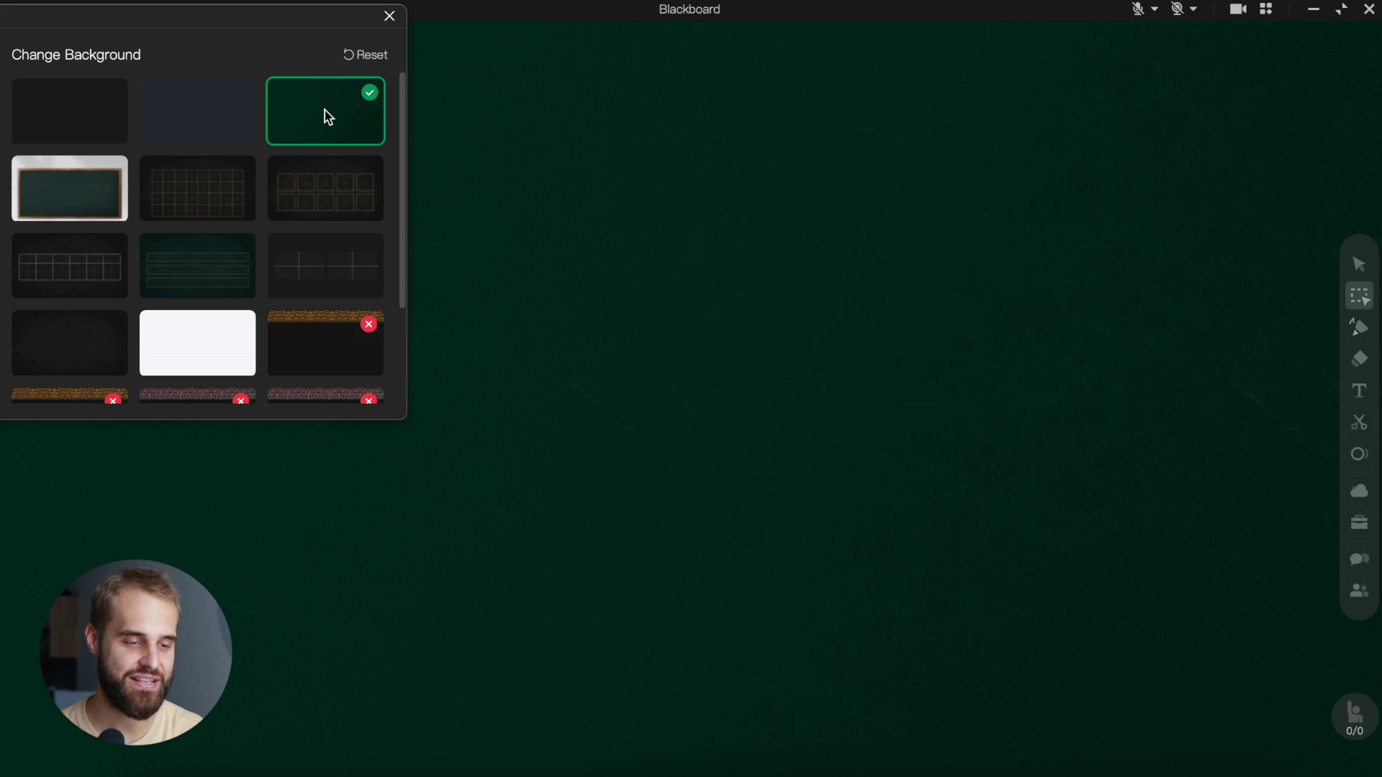
pyautogui.click(109, 186)
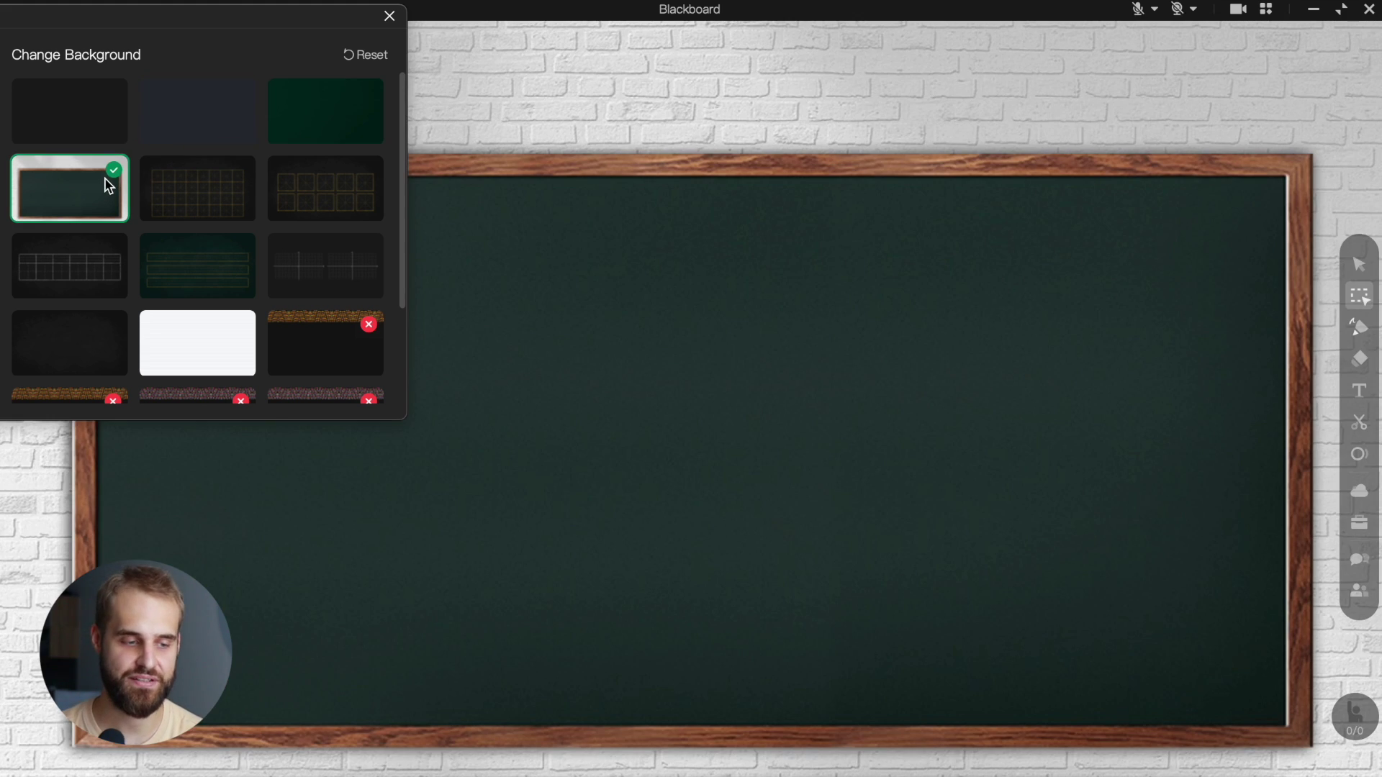
pyautogui.click(180, 194)
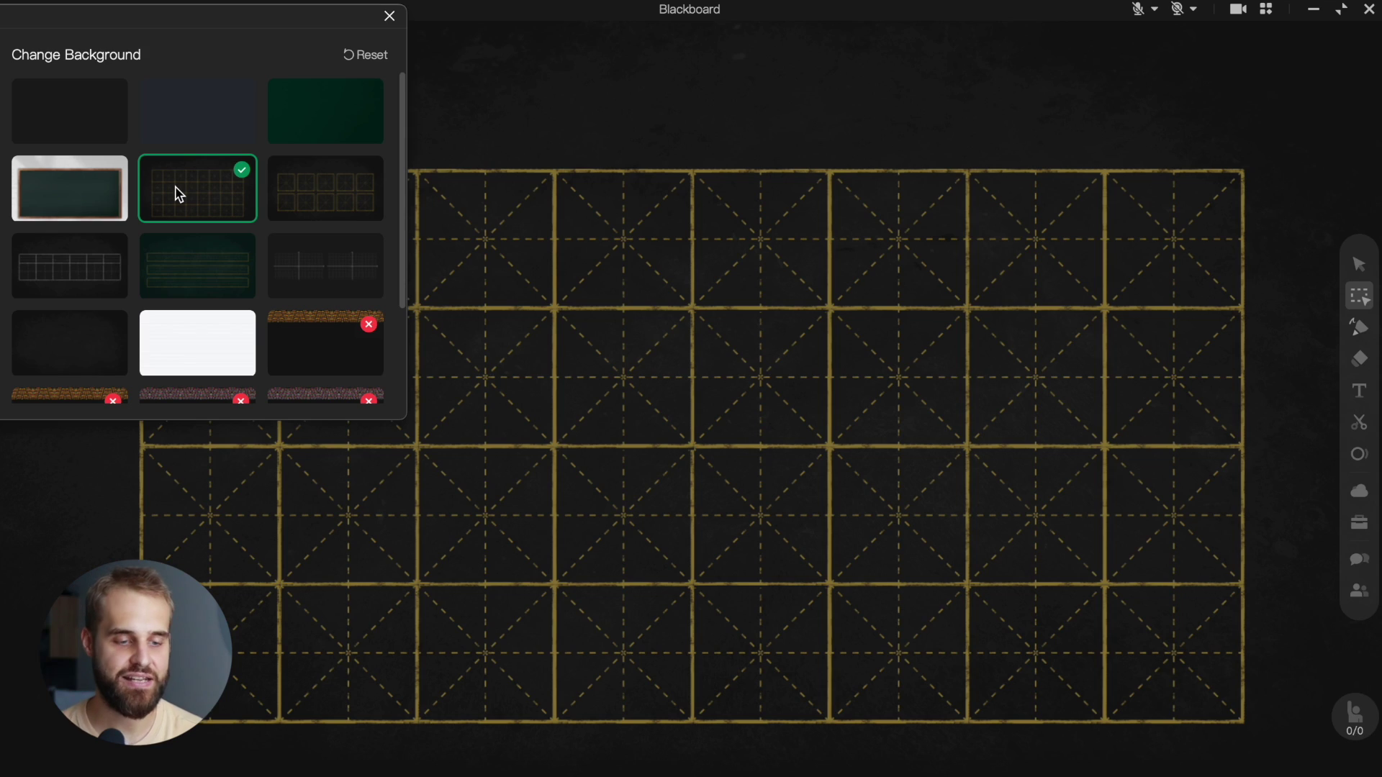
pyautogui.click(299, 202)
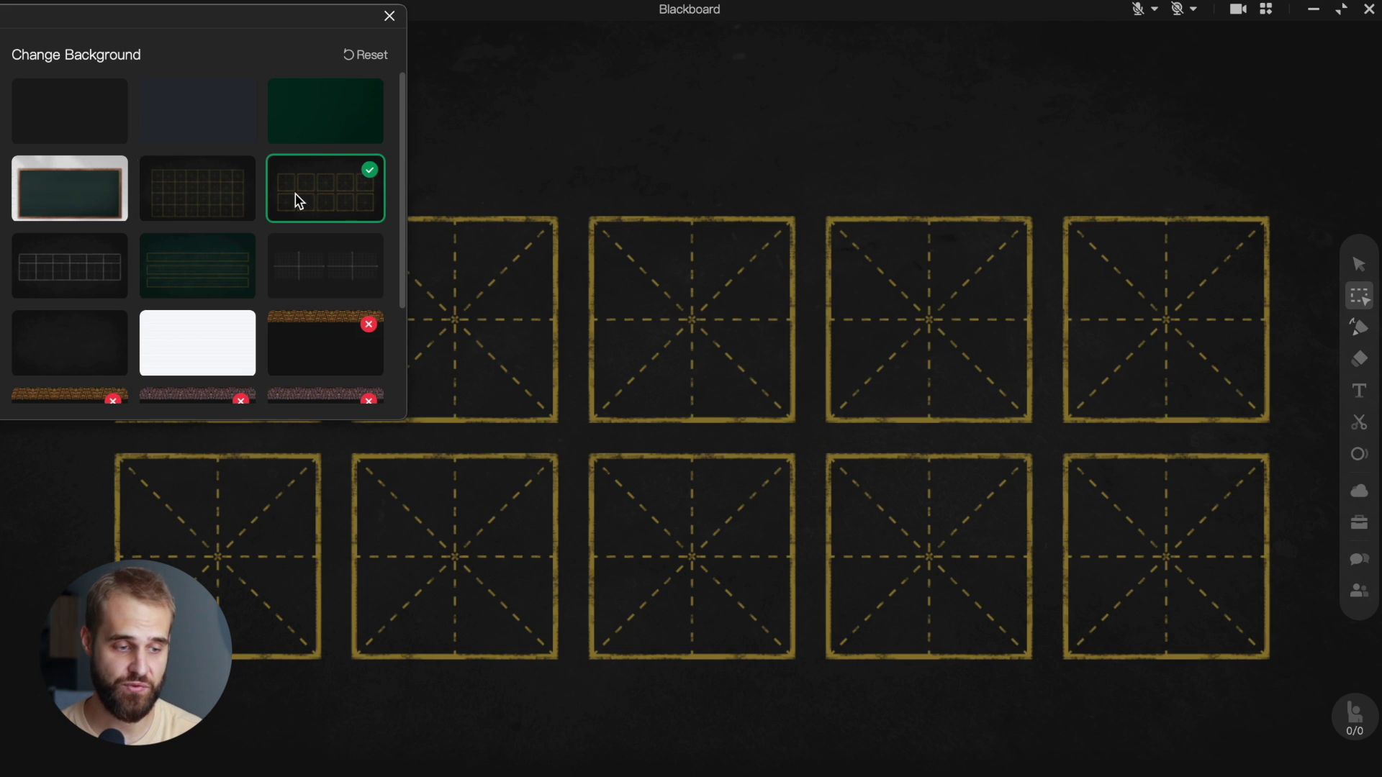
pyautogui.click(108, 255)
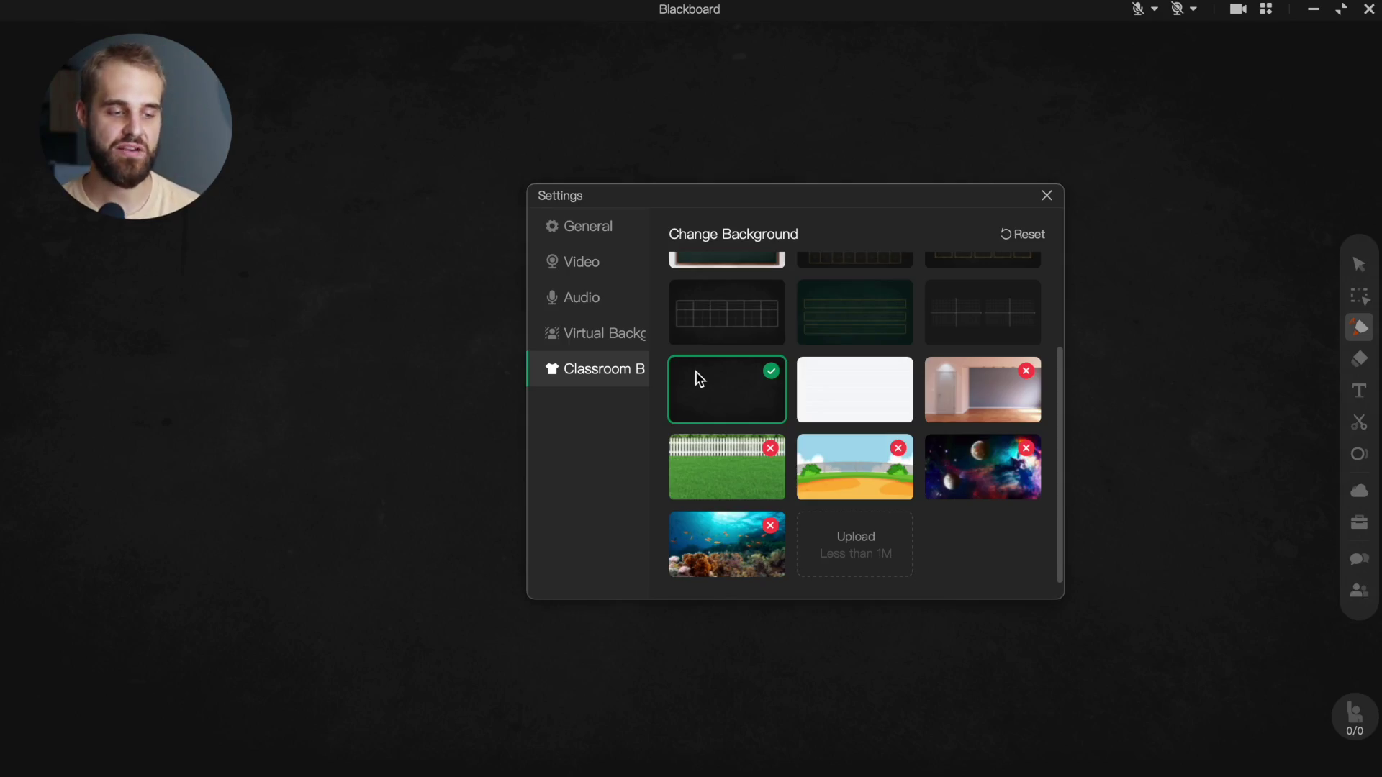
# Apply the empty room background, then draw a short orange stroke and undo it
pyautogui.click(960, 382)
pyautogui.click(1195, 285)
pyautogui.moveTo(1221, 264)
pyautogui.mouseDown()
pyautogui.moveTo(1214, 289)
pyautogui.moveTo(1235, 279)
pyautogui.mouseUp()
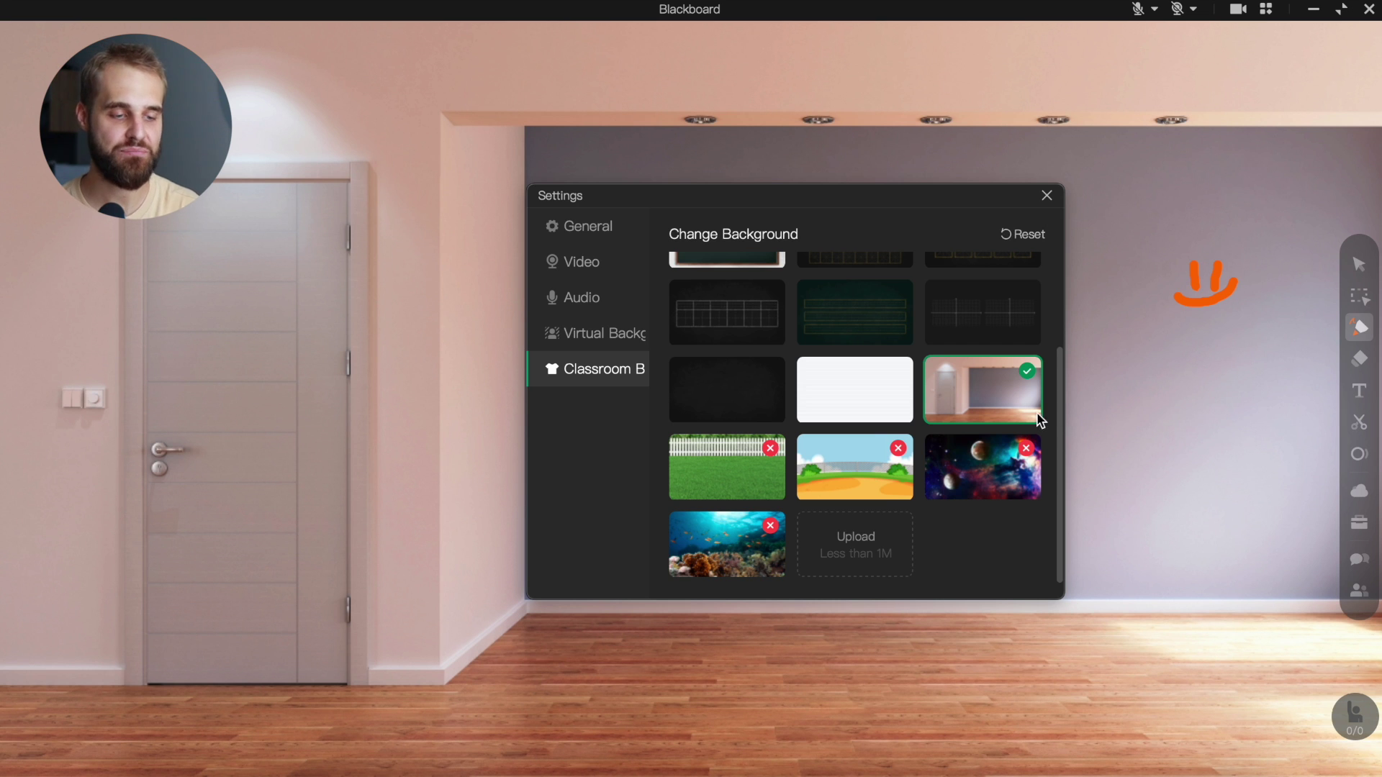
pyautogui.hotkey('ctrl', 'z')
pyautogui.hotkey('ctrl', 'z')
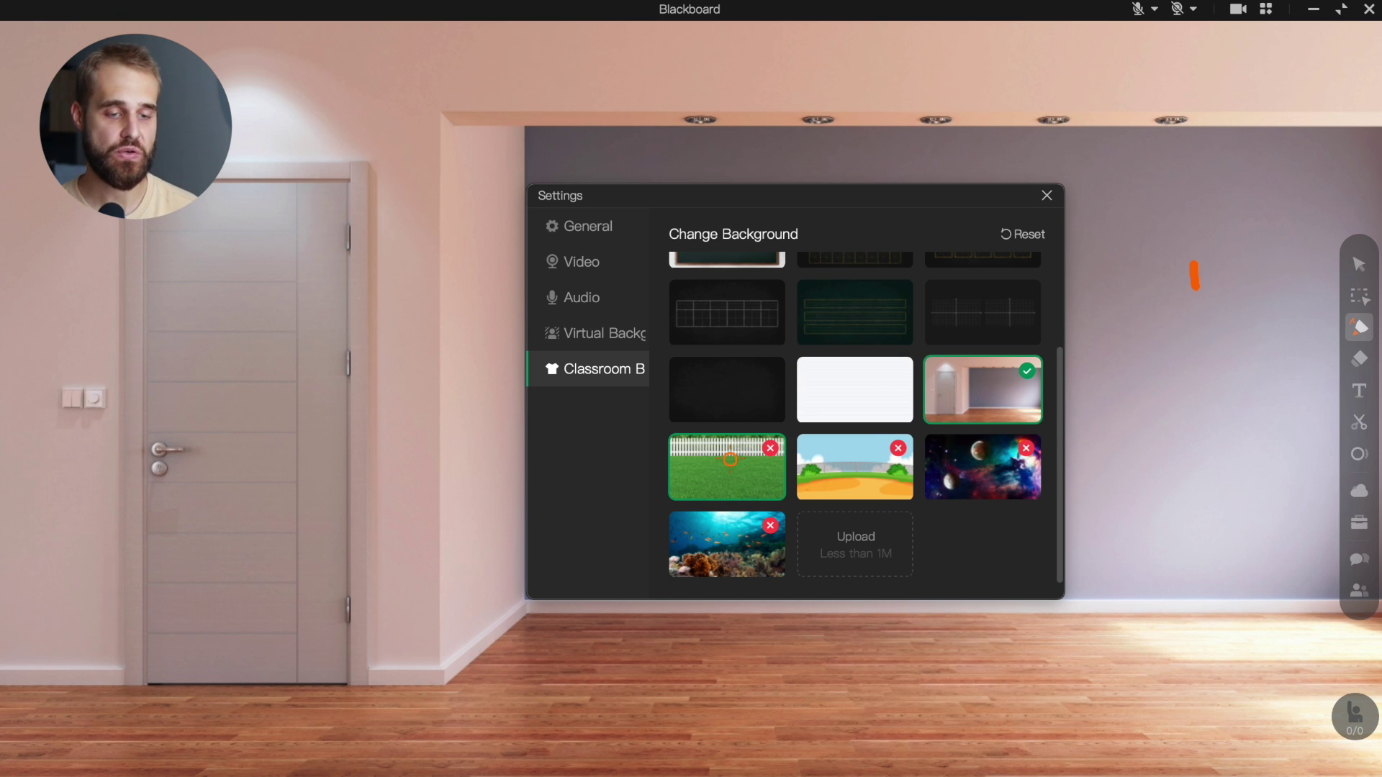
# Cycle through grass-and-fence, cartoon playground and space, ending on the underwater ocean background
pyautogui.click(730, 460)
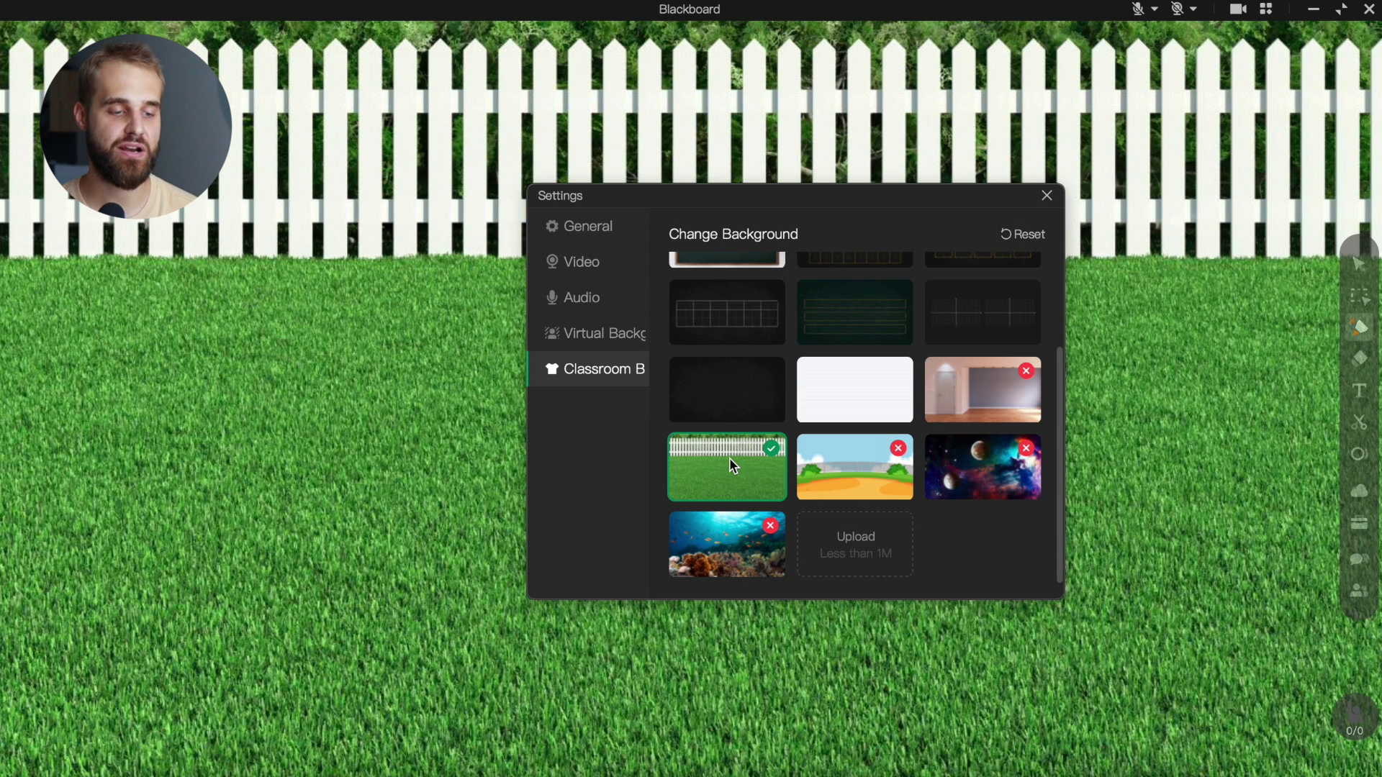
pyautogui.click(840, 464)
pyautogui.click(955, 467)
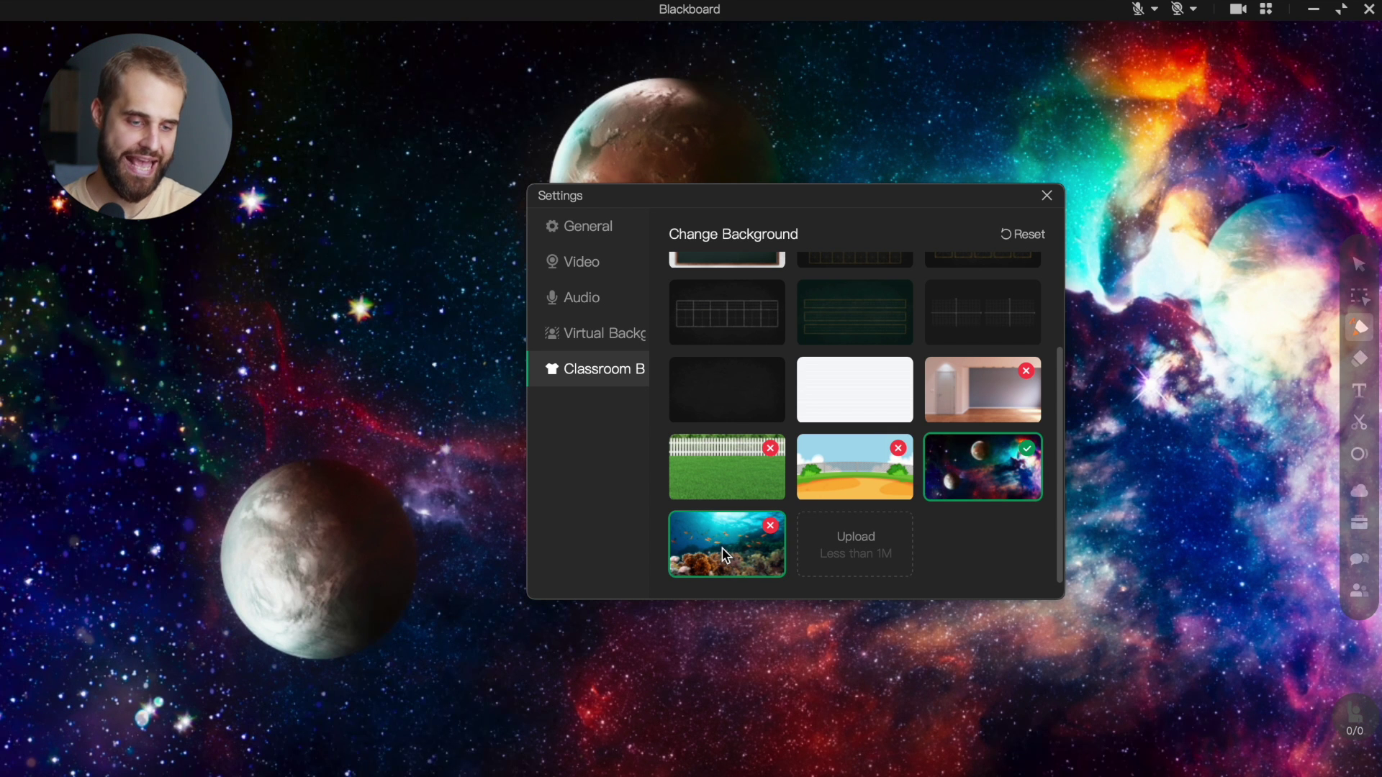
pyautogui.click(725, 555)
pyautogui.moveTo(785, 201); pyautogui.dragTo(1135, 369)
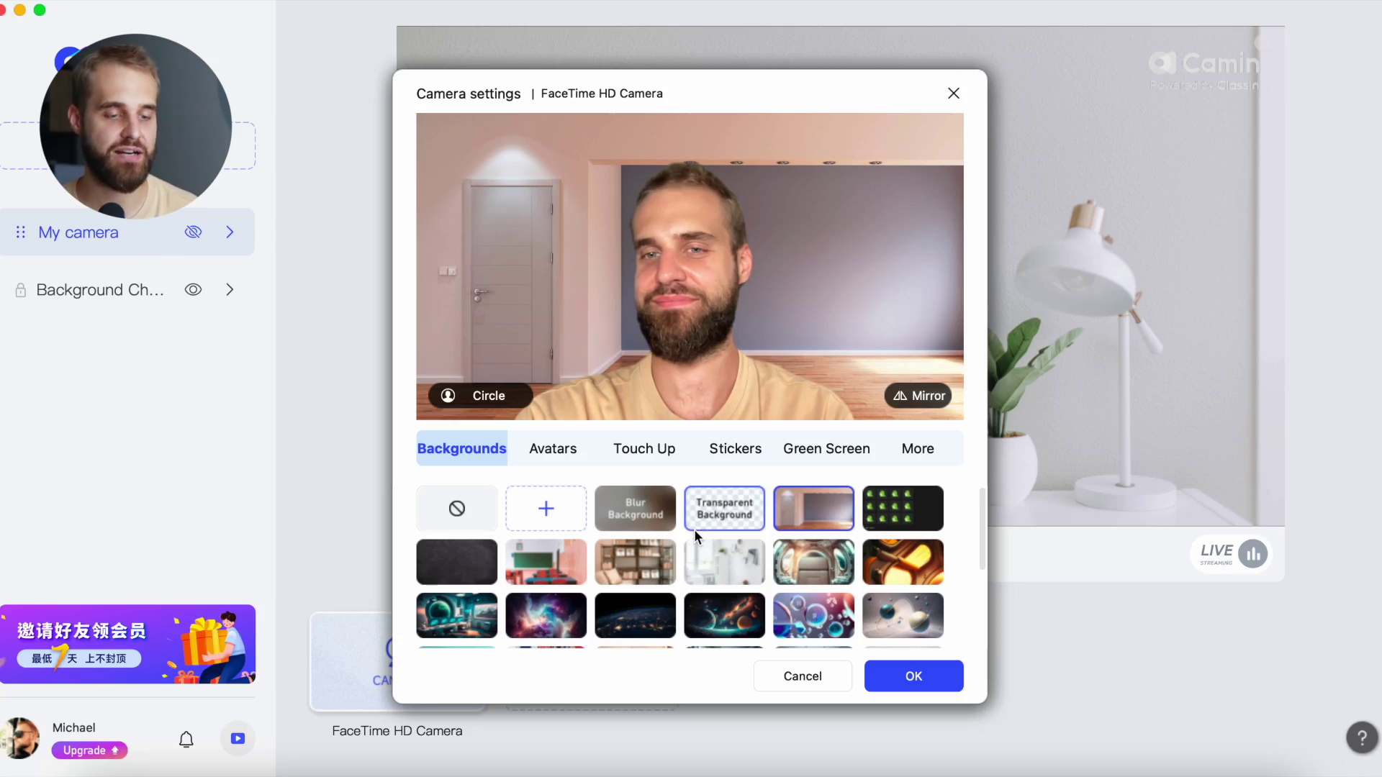
# Try the lake, spaceship, bookshelf and nebula camera backgrounds, then settle on the office room
pyautogui.scroll(-5, 694, 524)
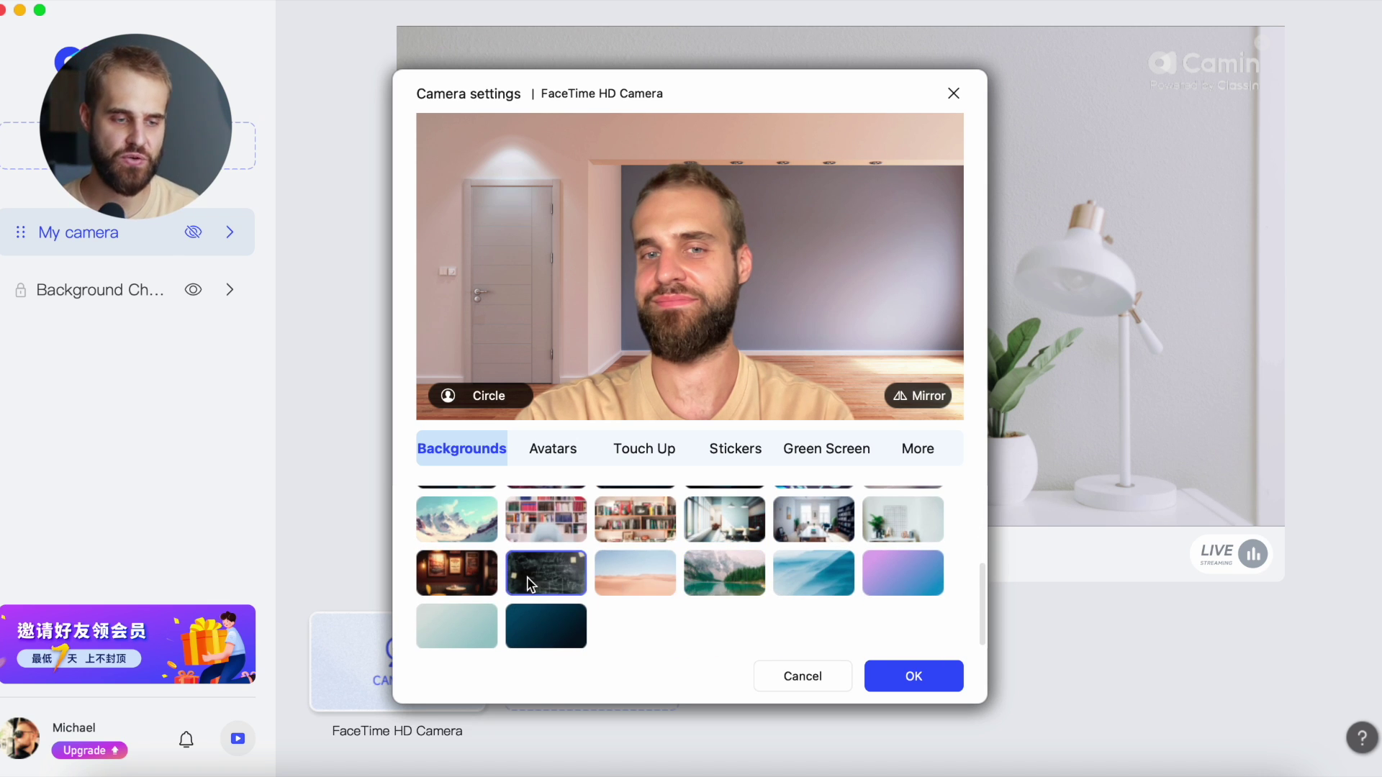
pyautogui.click(694, 576)
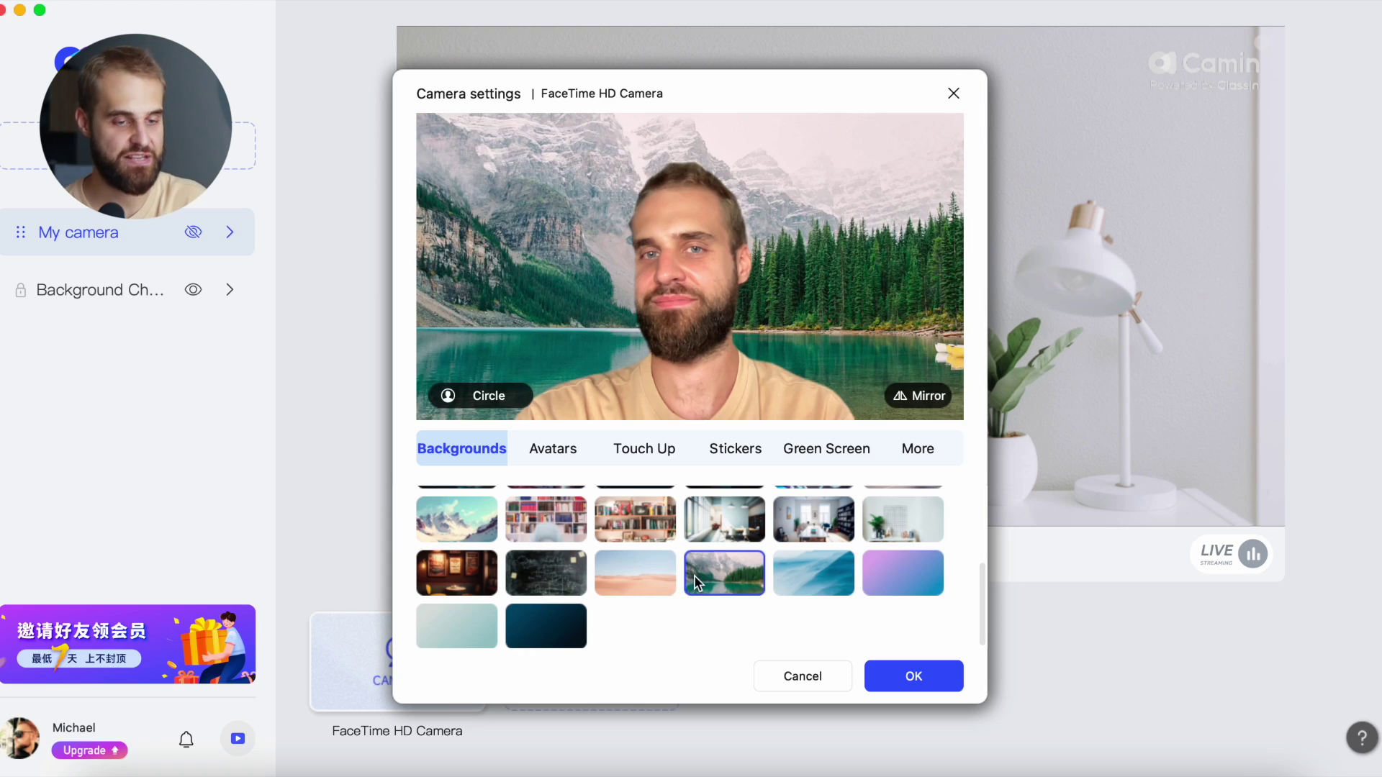
pyautogui.scroll(3, 694, 576)
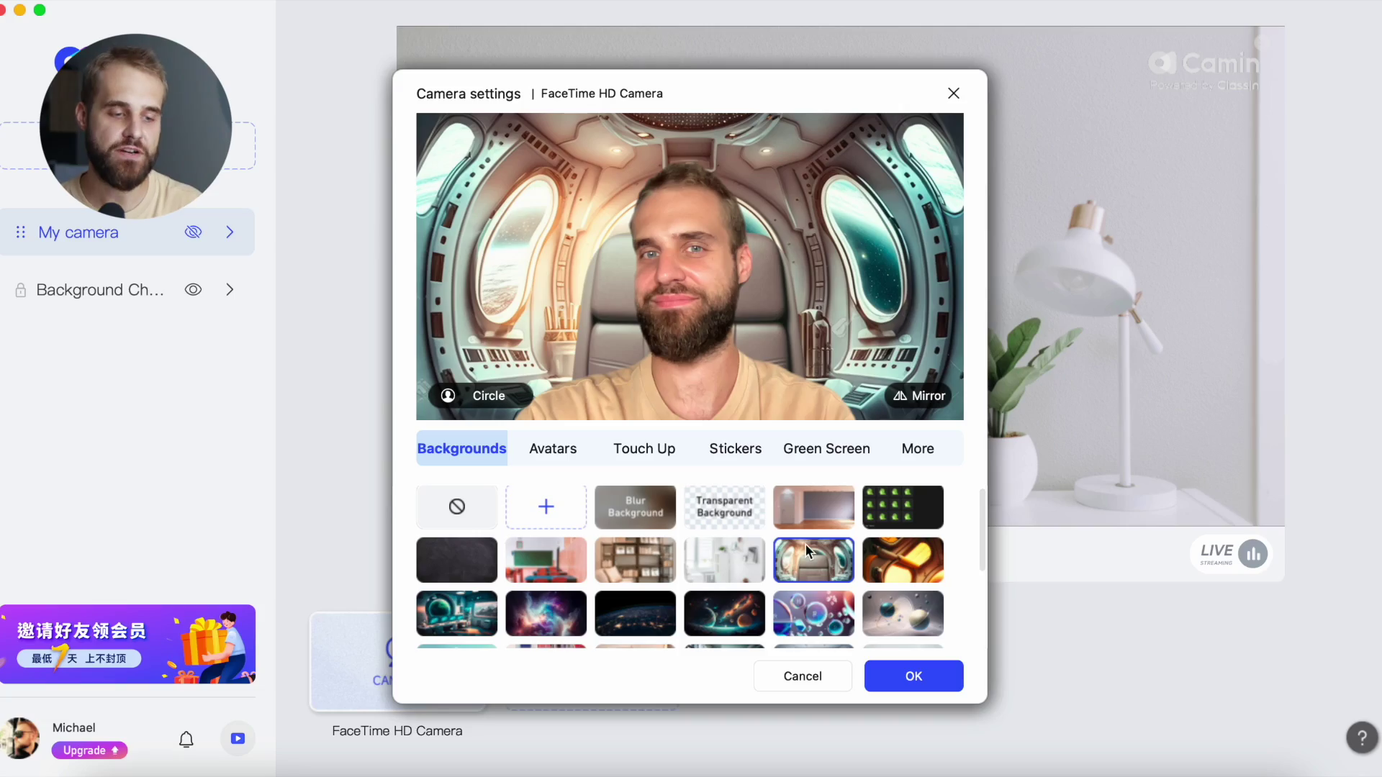
pyautogui.click(880, 562)
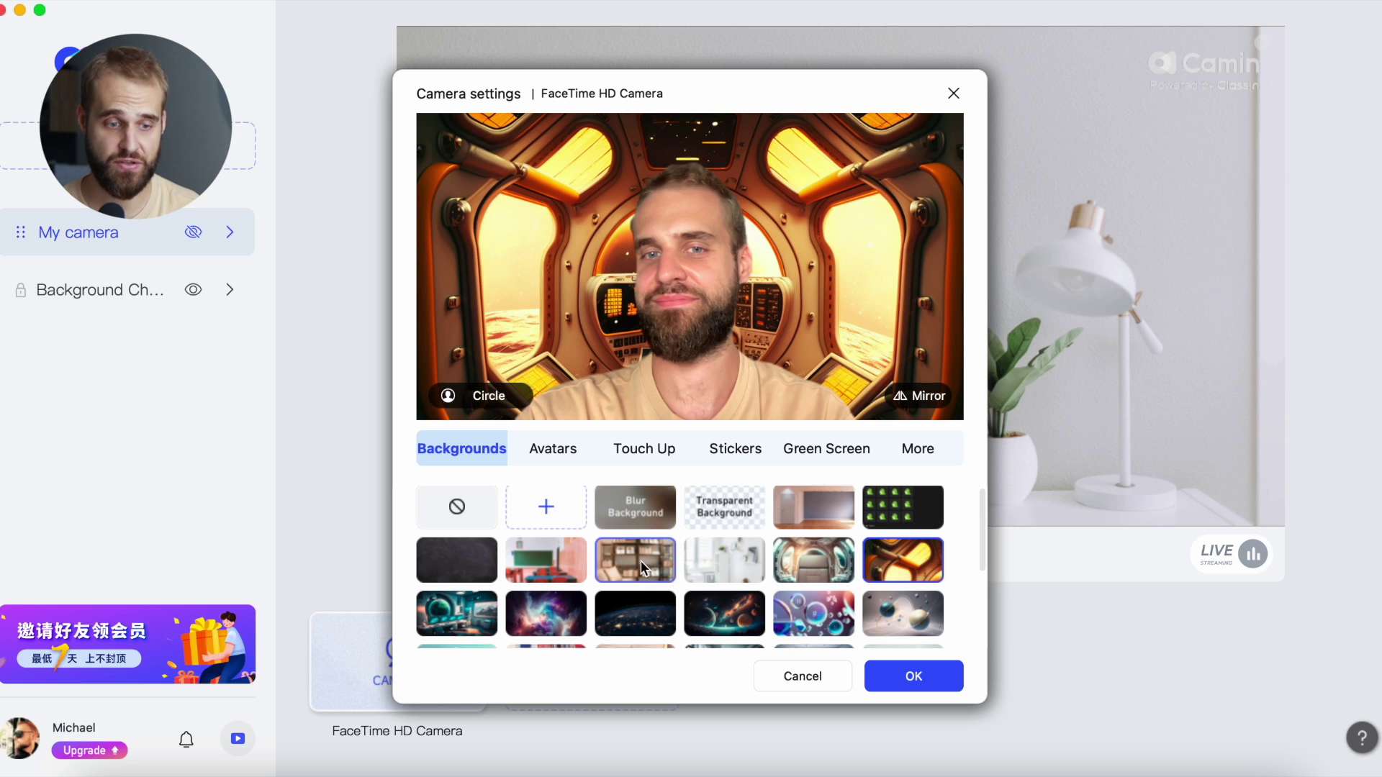
pyautogui.click(639, 561)
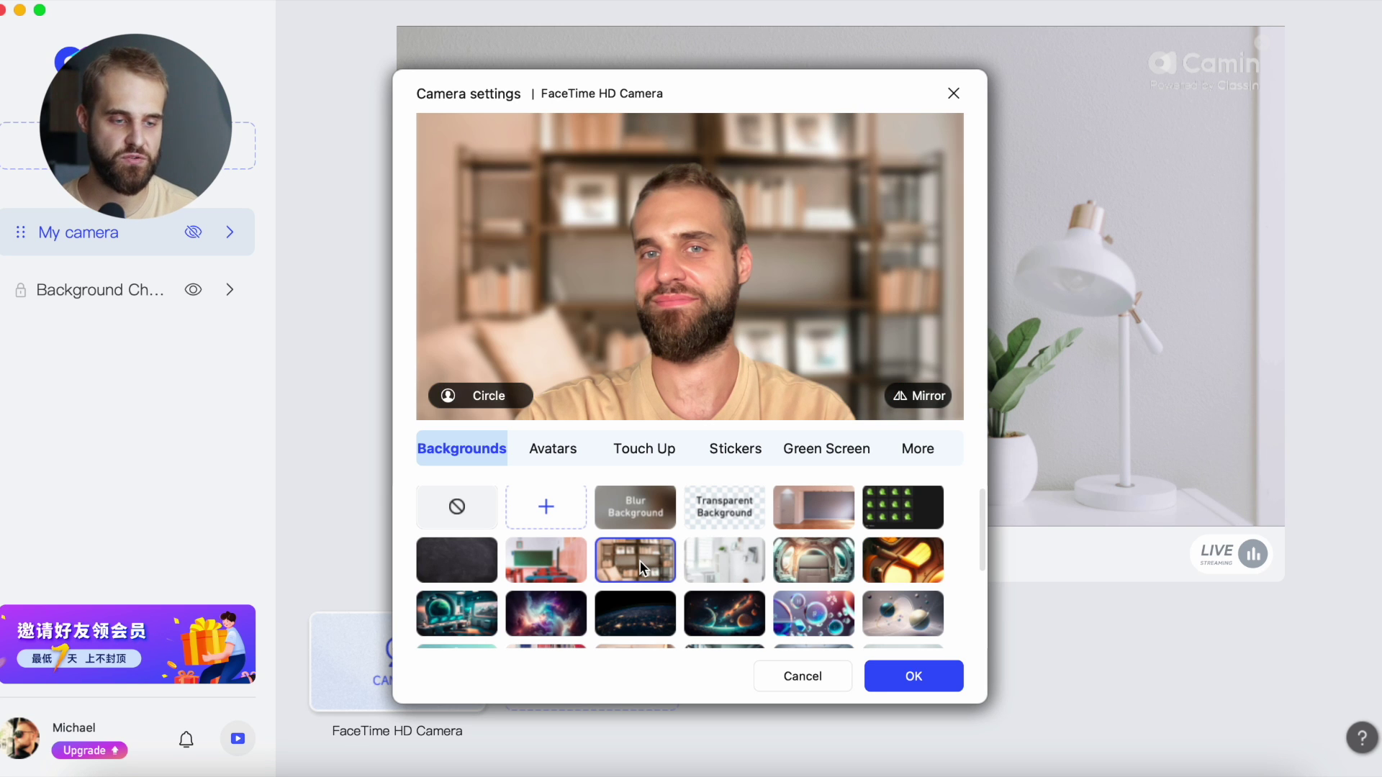
pyautogui.click(528, 605)
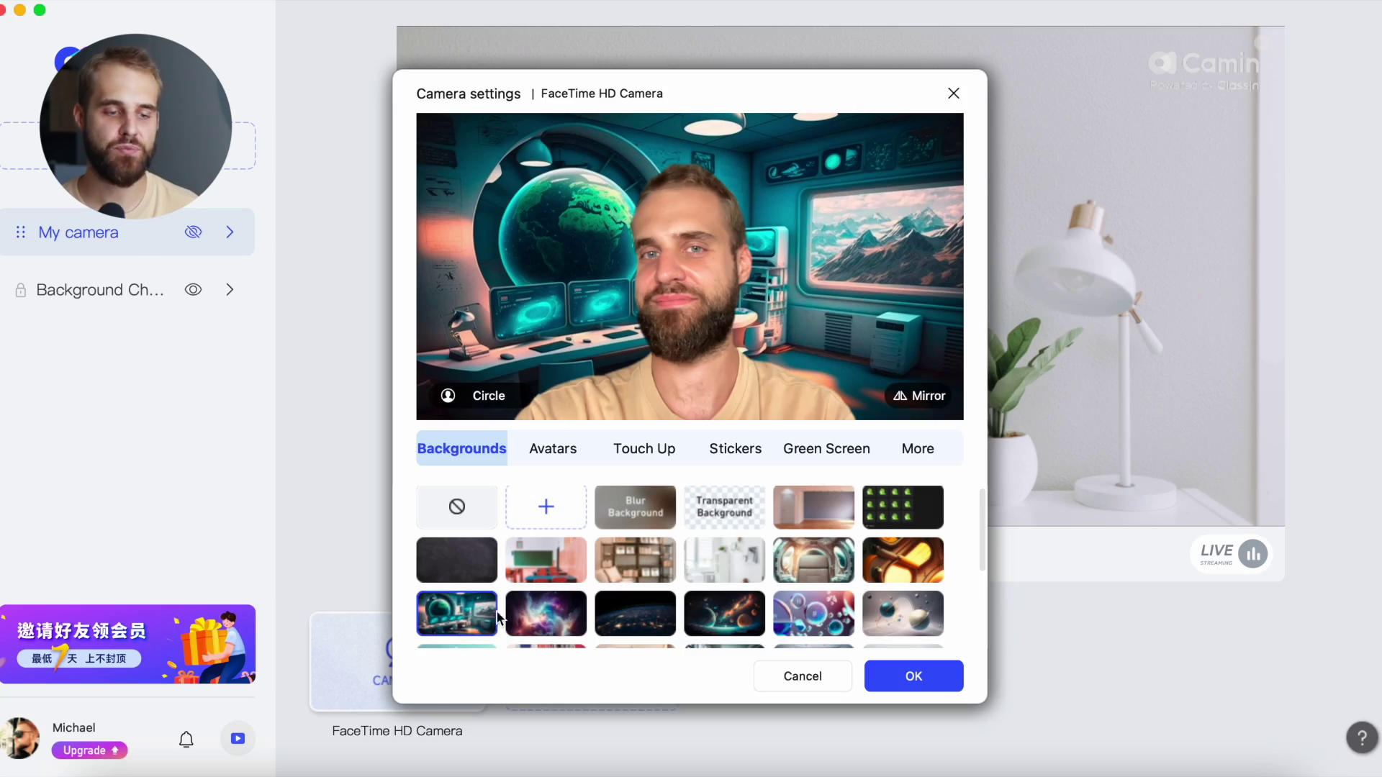
pyautogui.scroll(-2, 630, 599)
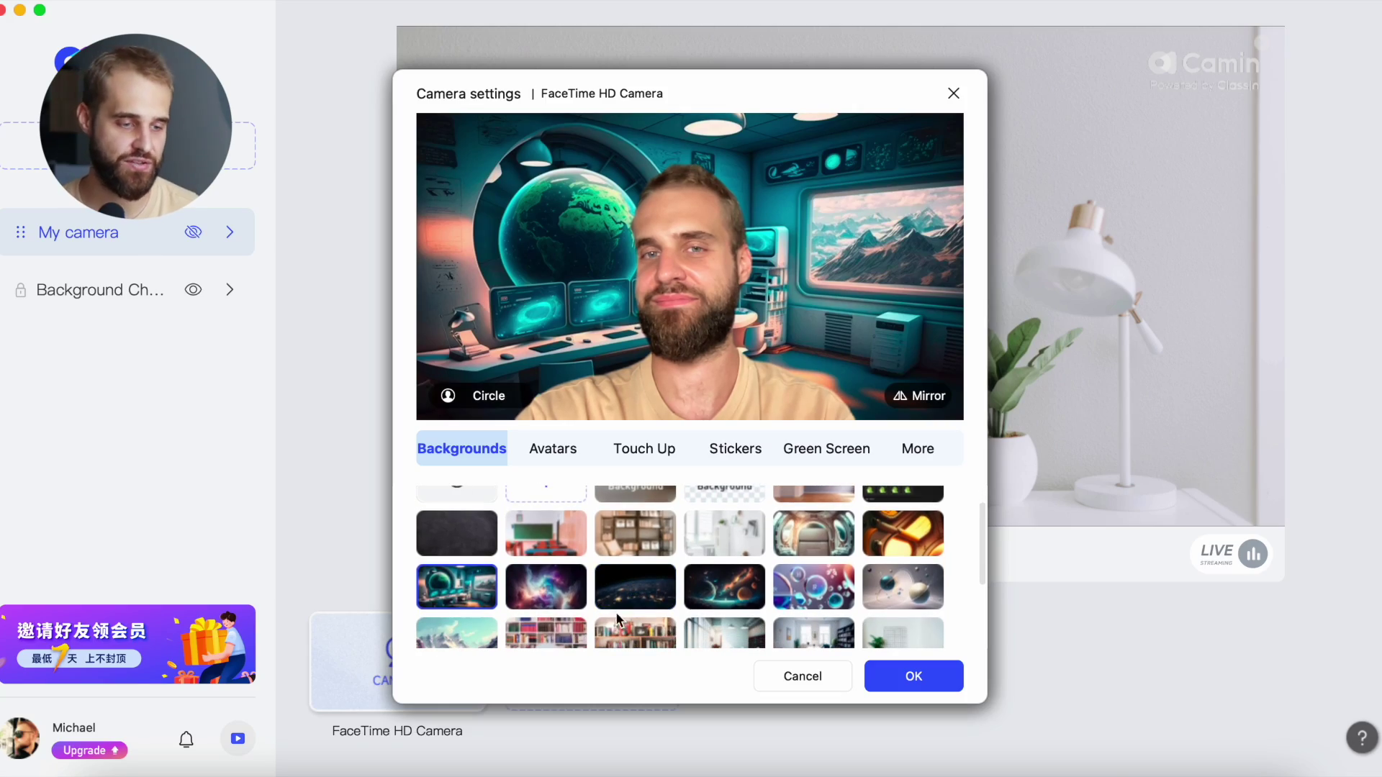
pyautogui.click(792, 621)
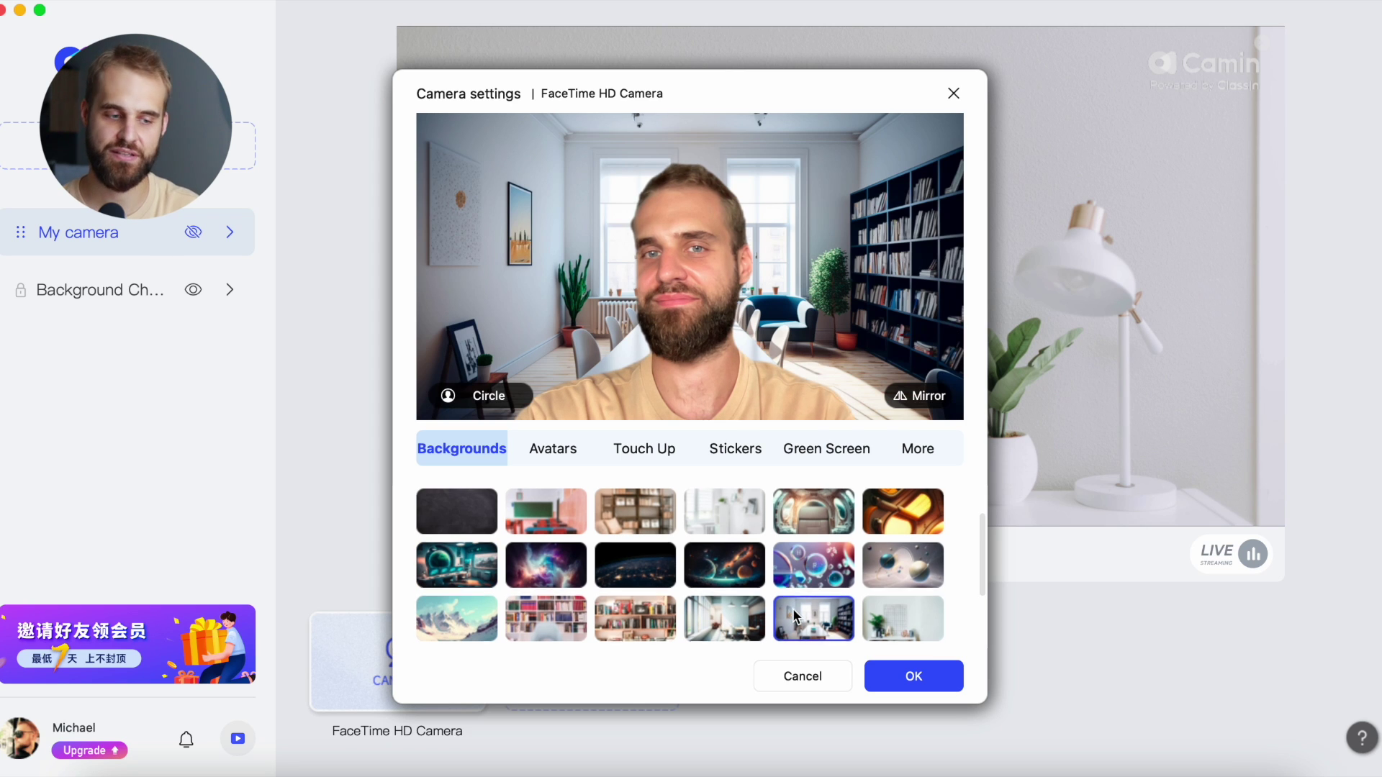
pyautogui.scroll(-1, 792, 616)
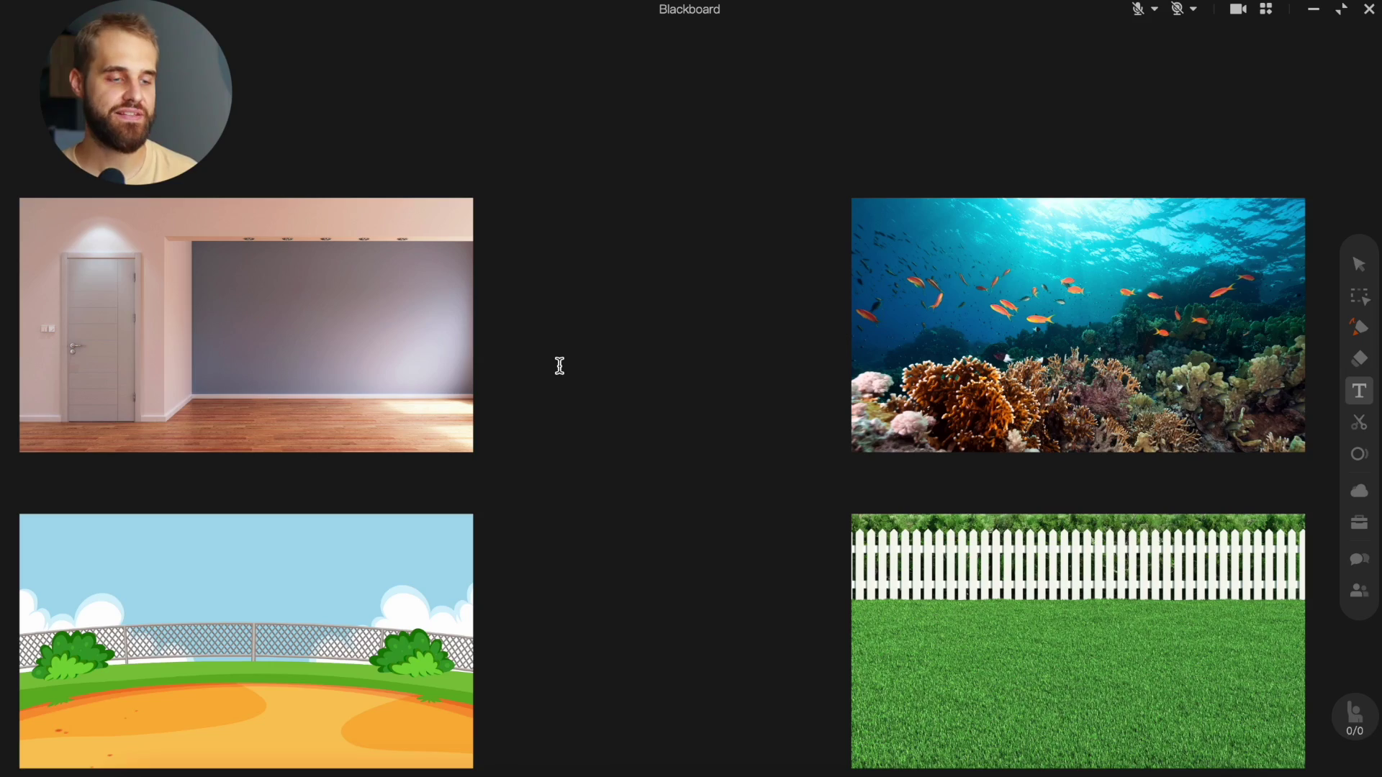
# Add a text note on the board reading 1280x720px, >1mb and JPEG on separate lines
pyautogui.click(551, 362)
pyautogui.click(540, 358)
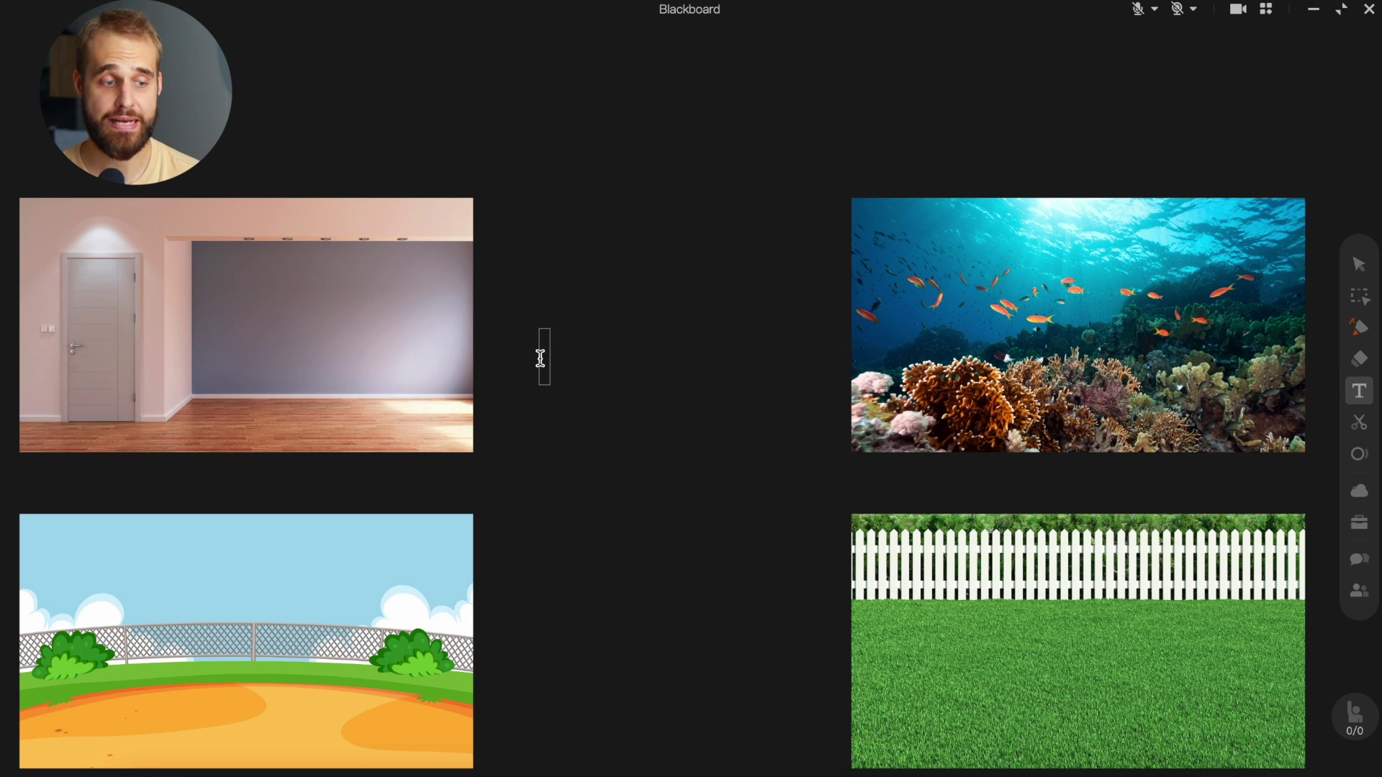
pyautogui.write('1280x')
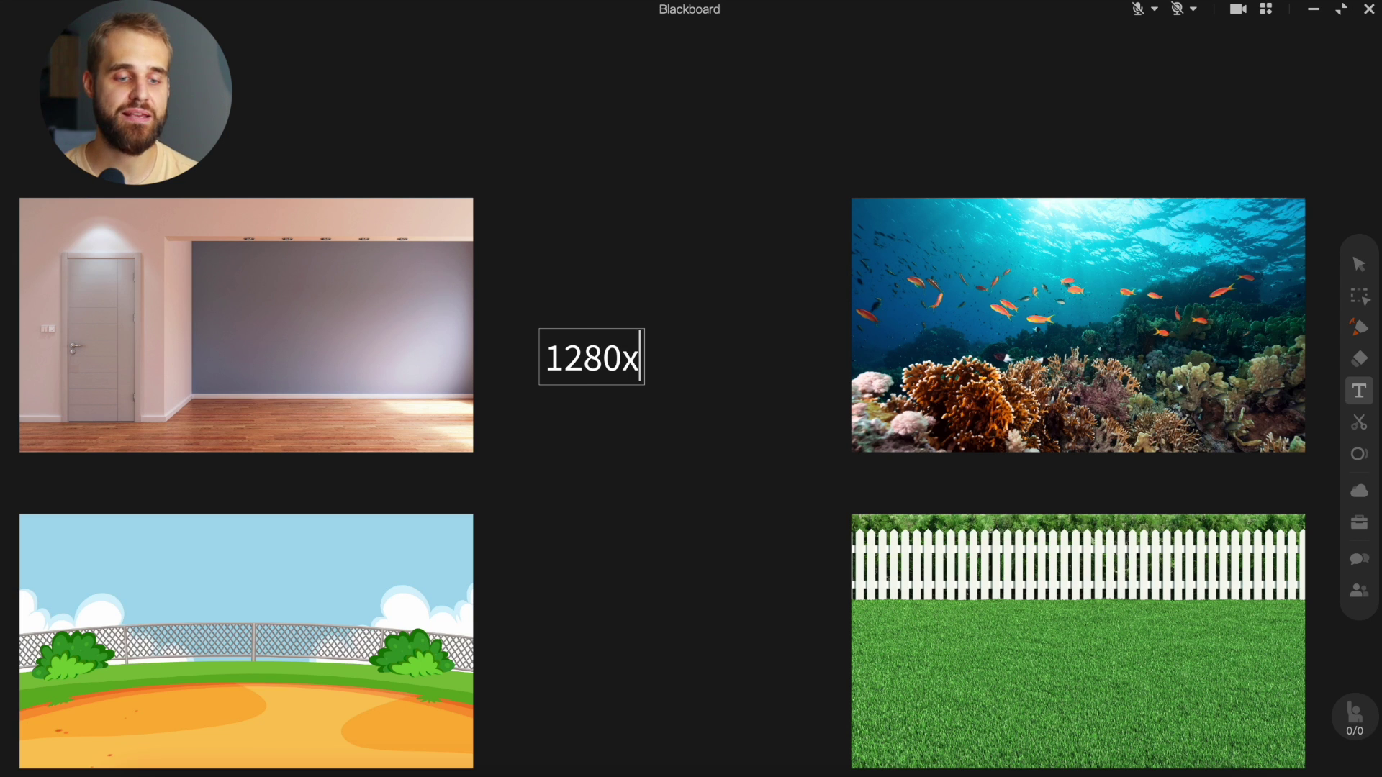
pyautogui.write('720')
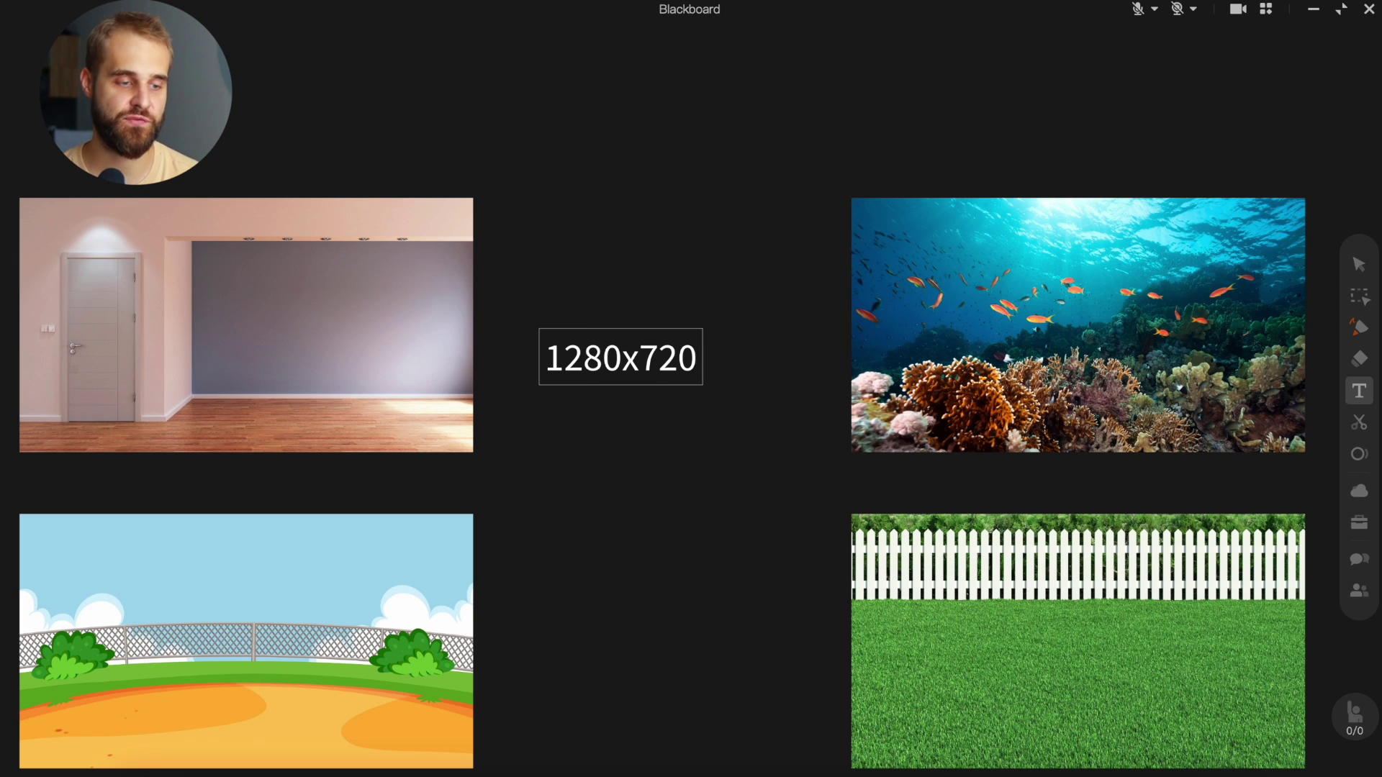
pyautogui.write('px')
pyautogui.press('Return')
pyautogui.write('>1mb')
pyautogui.press('Return')
pyautogui.write('JPEG')
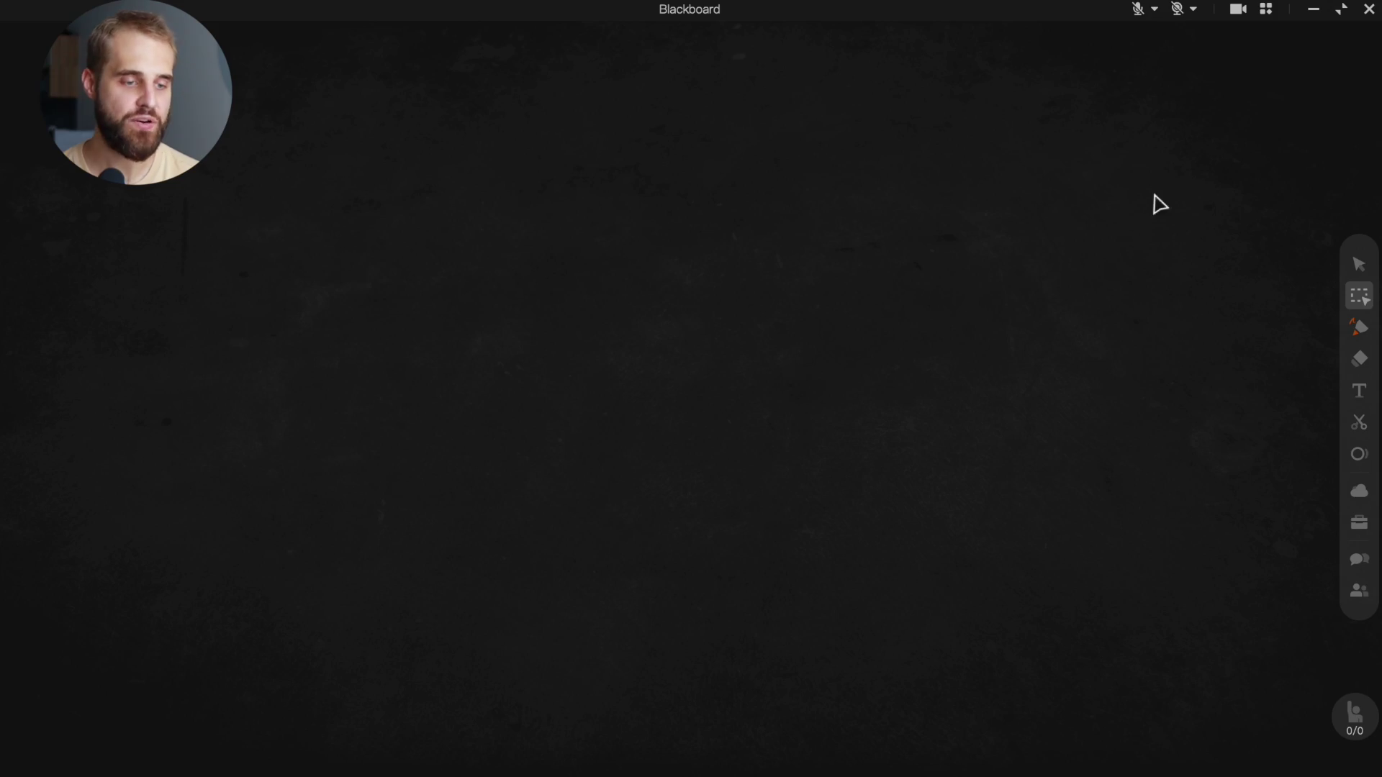
# Open Settings on the Classroom Background tab and apply the first plain dark background
pyautogui.click(1266, 8)
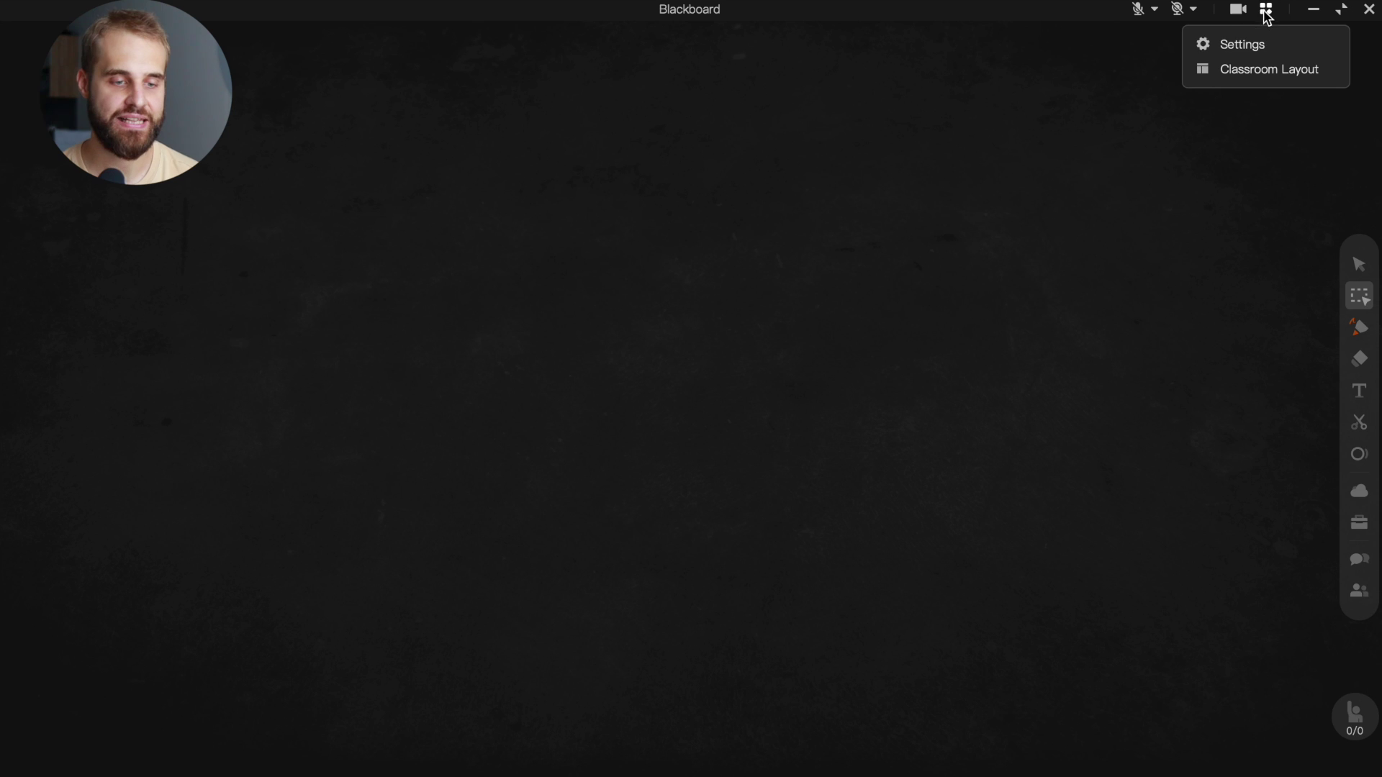
pyautogui.click(1210, 49)
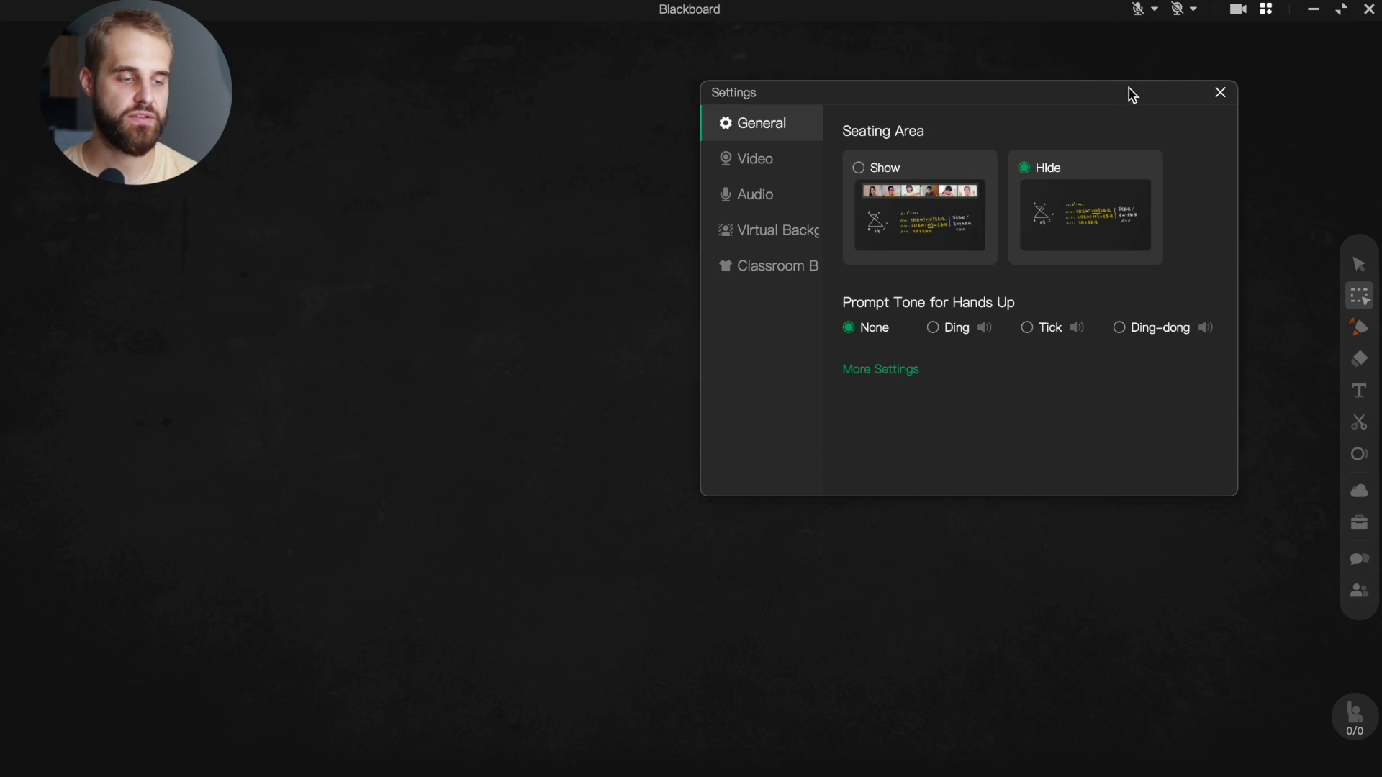
pyautogui.click(746, 272)
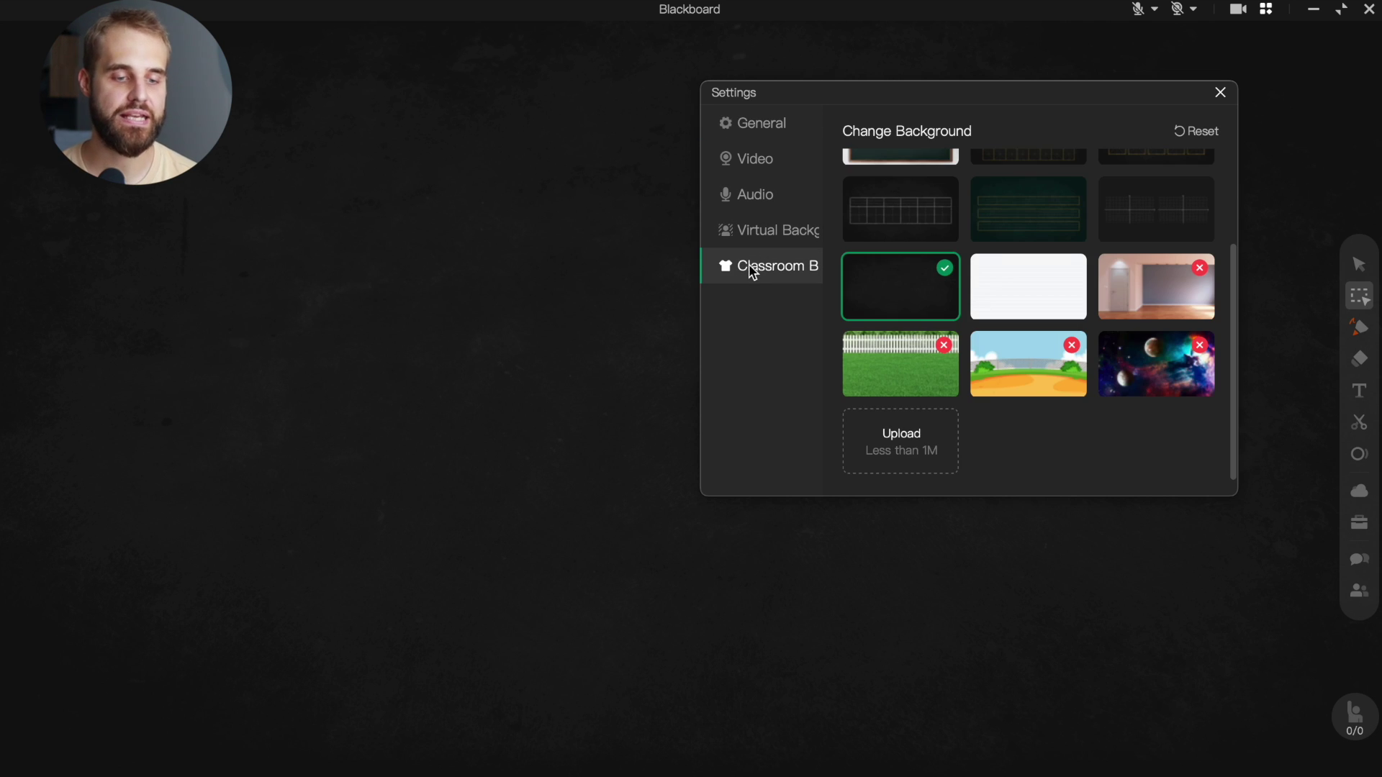
pyautogui.scroll(3, 950, 285)
pyautogui.click(936, 179)
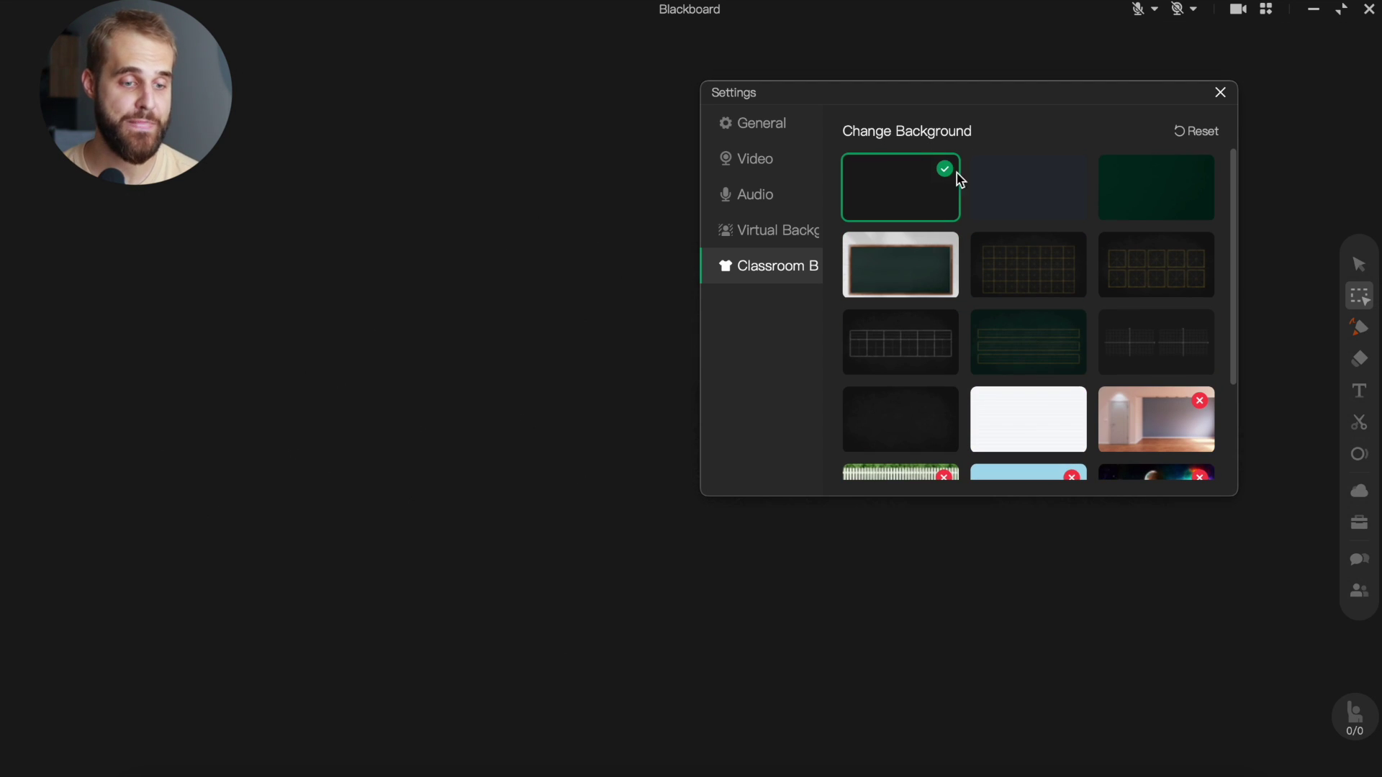
# Preview blue, green, brick, grid, squares, writing-line and axis backgrounds, then reselect plain dark
pyautogui.click(1014, 193)
pyautogui.click(1110, 187)
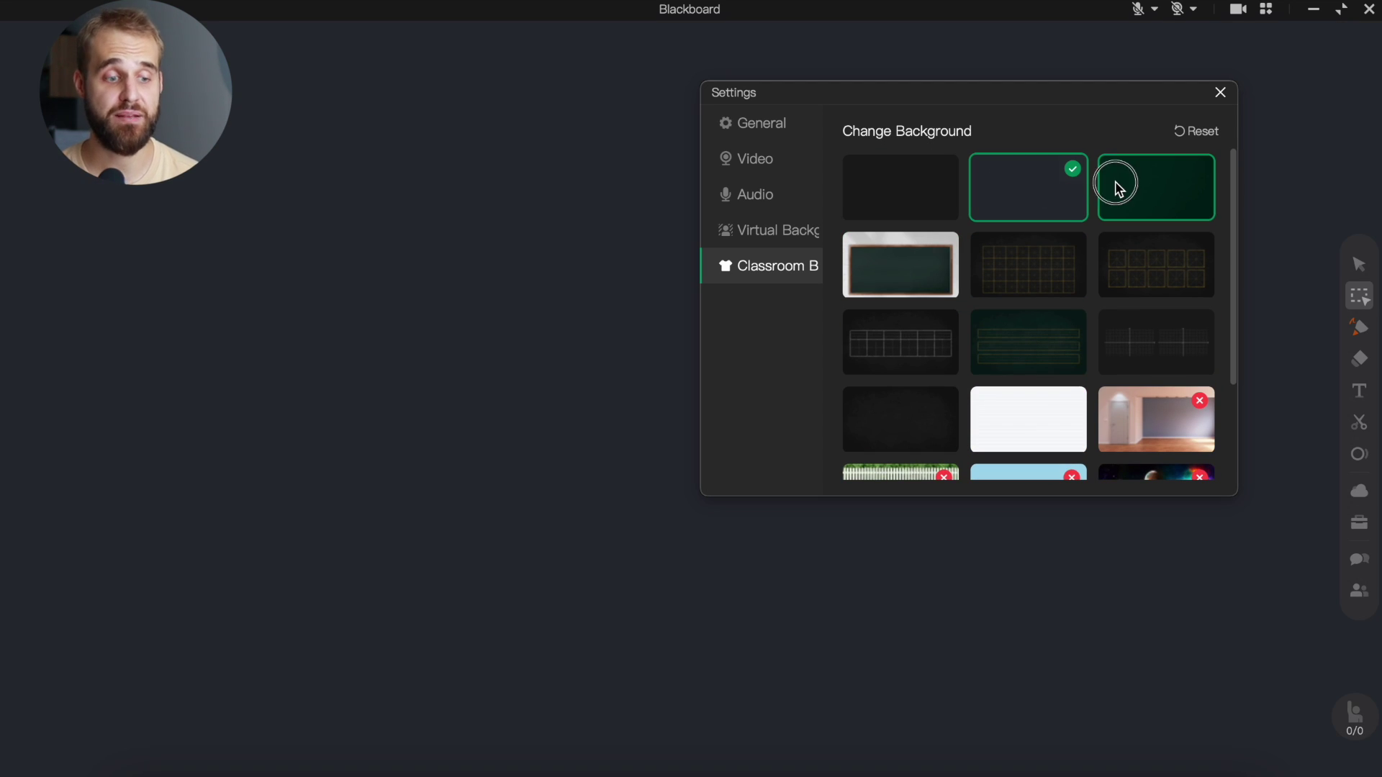
pyautogui.click(941, 256)
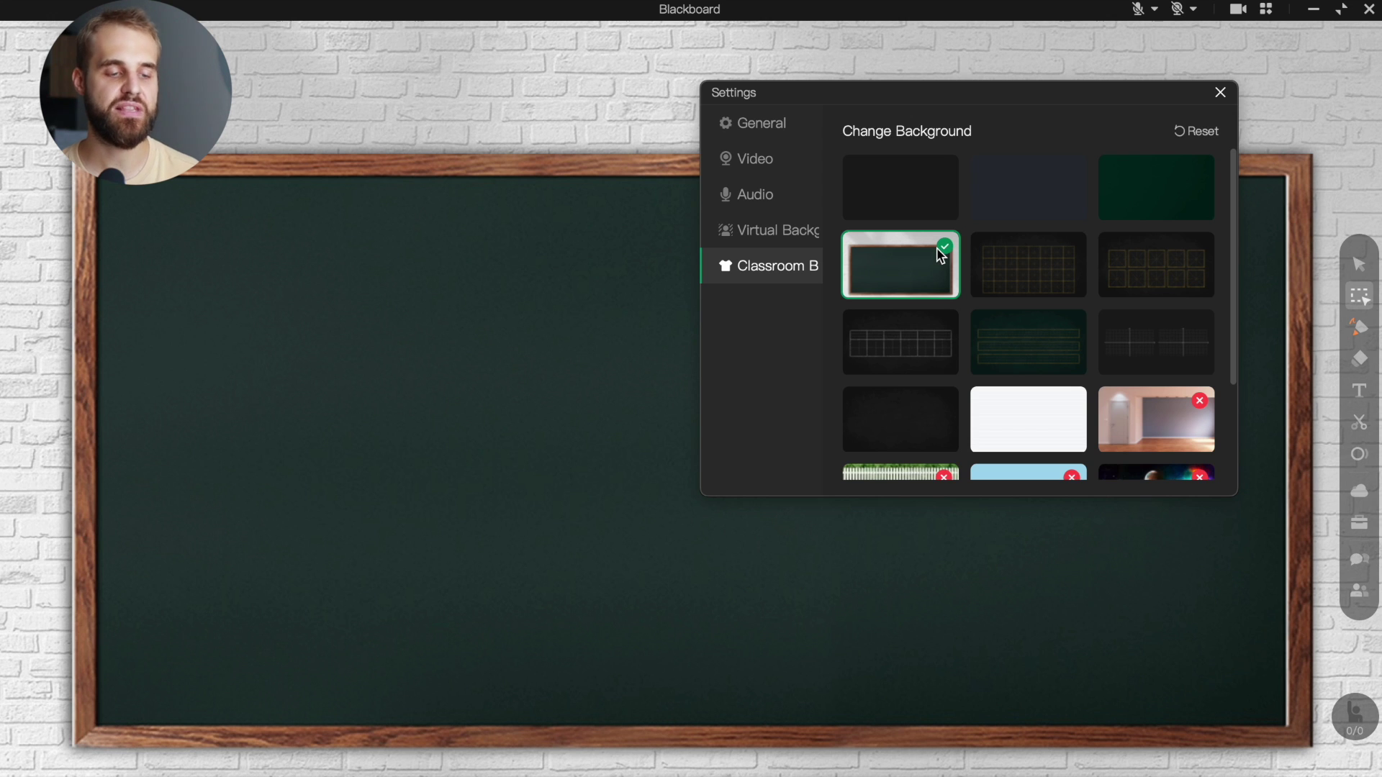
pyautogui.click(1008, 270)
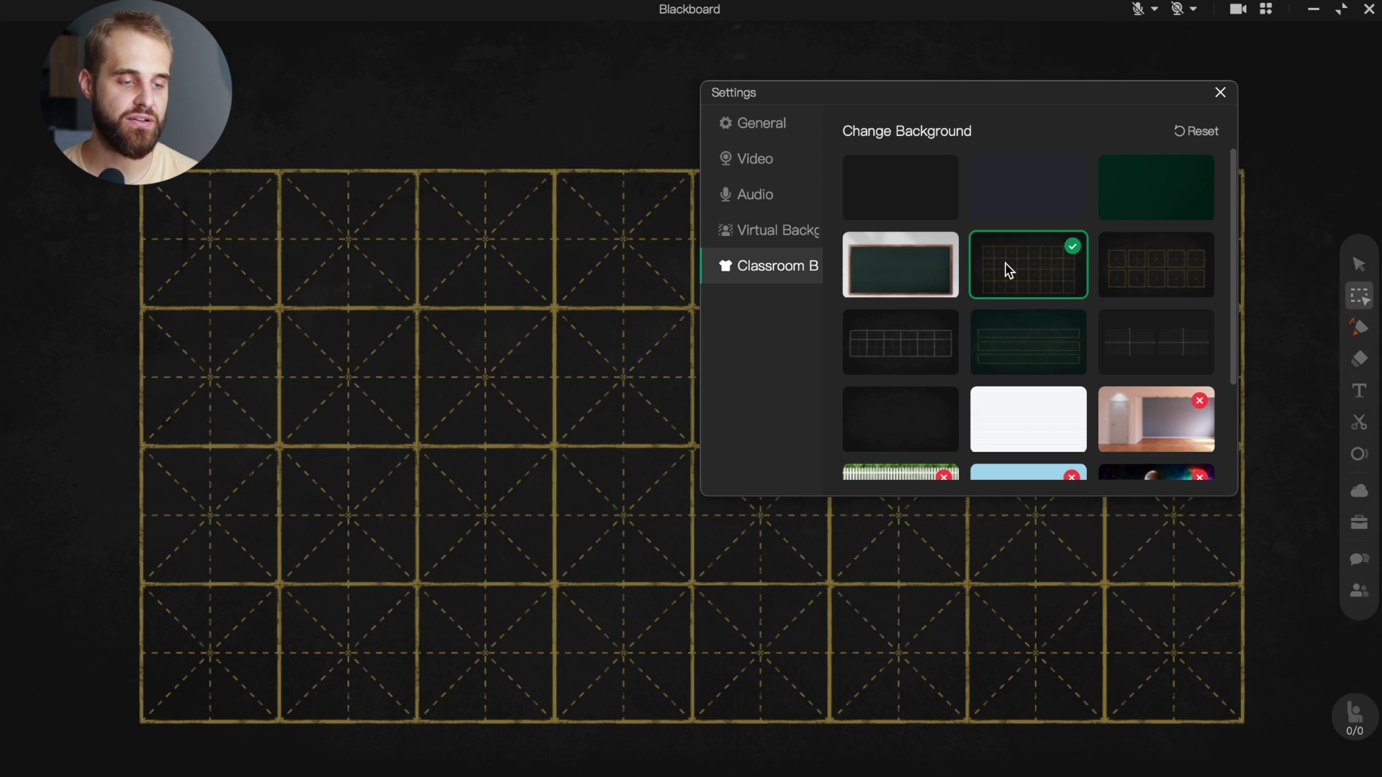
pyautogui.click(1157, 273)
pyautogui.click(936, 318)
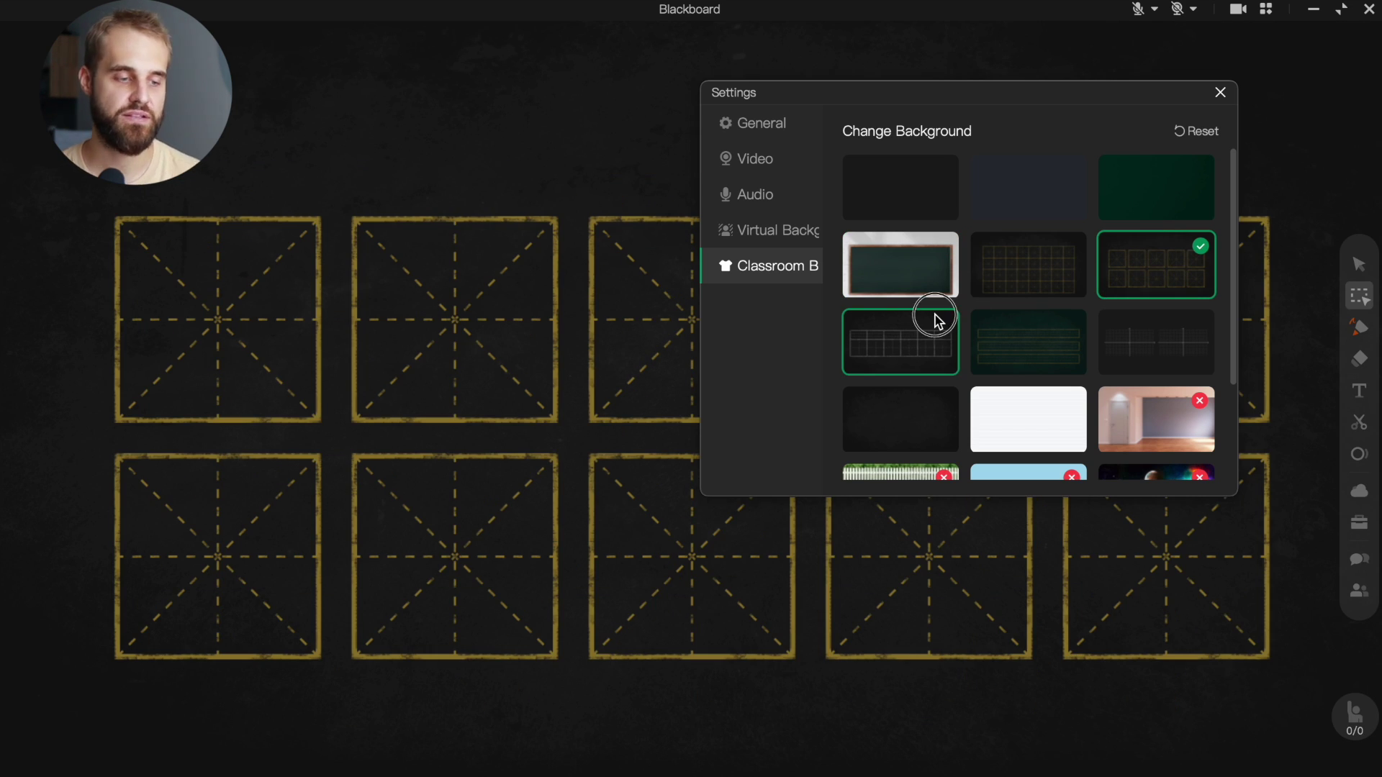
pyautogui.click(1005, 332)
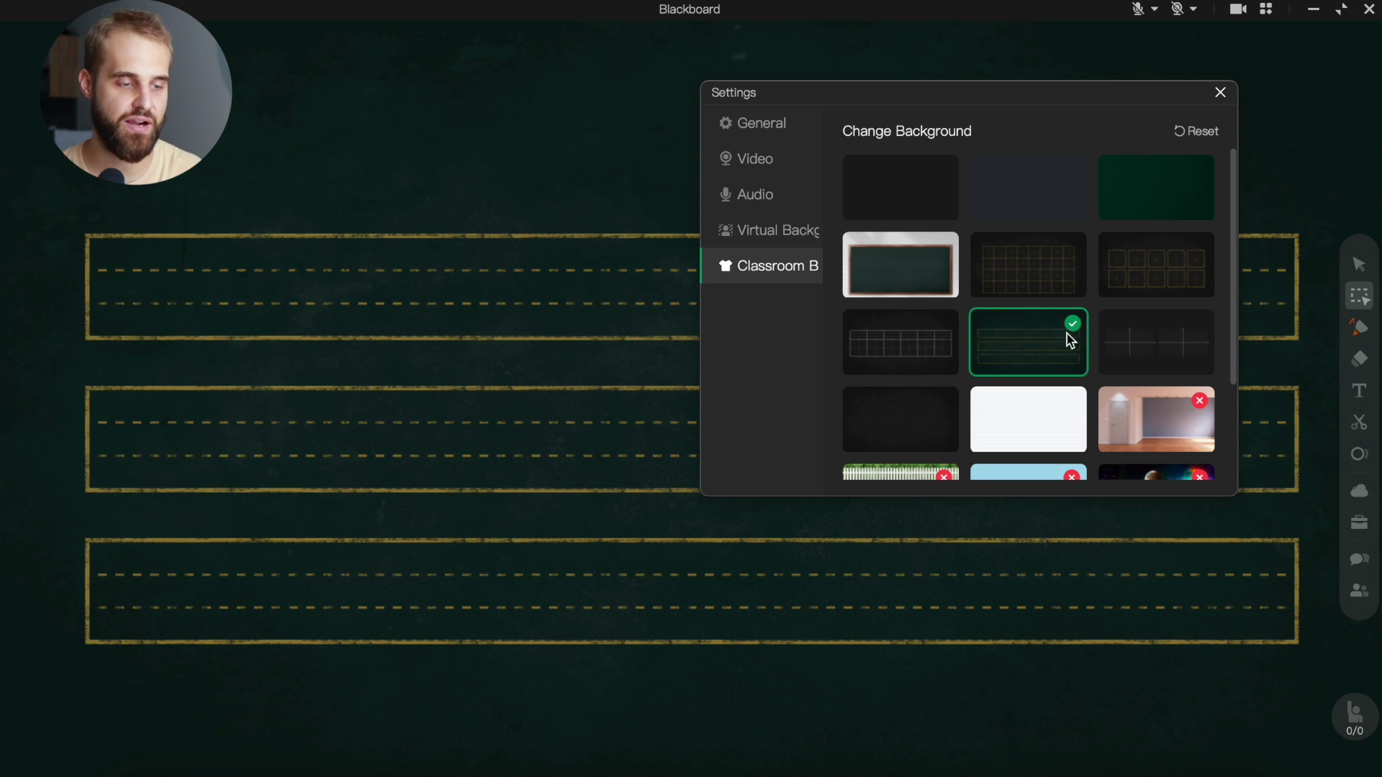
pyautogui.click(1150, 339)
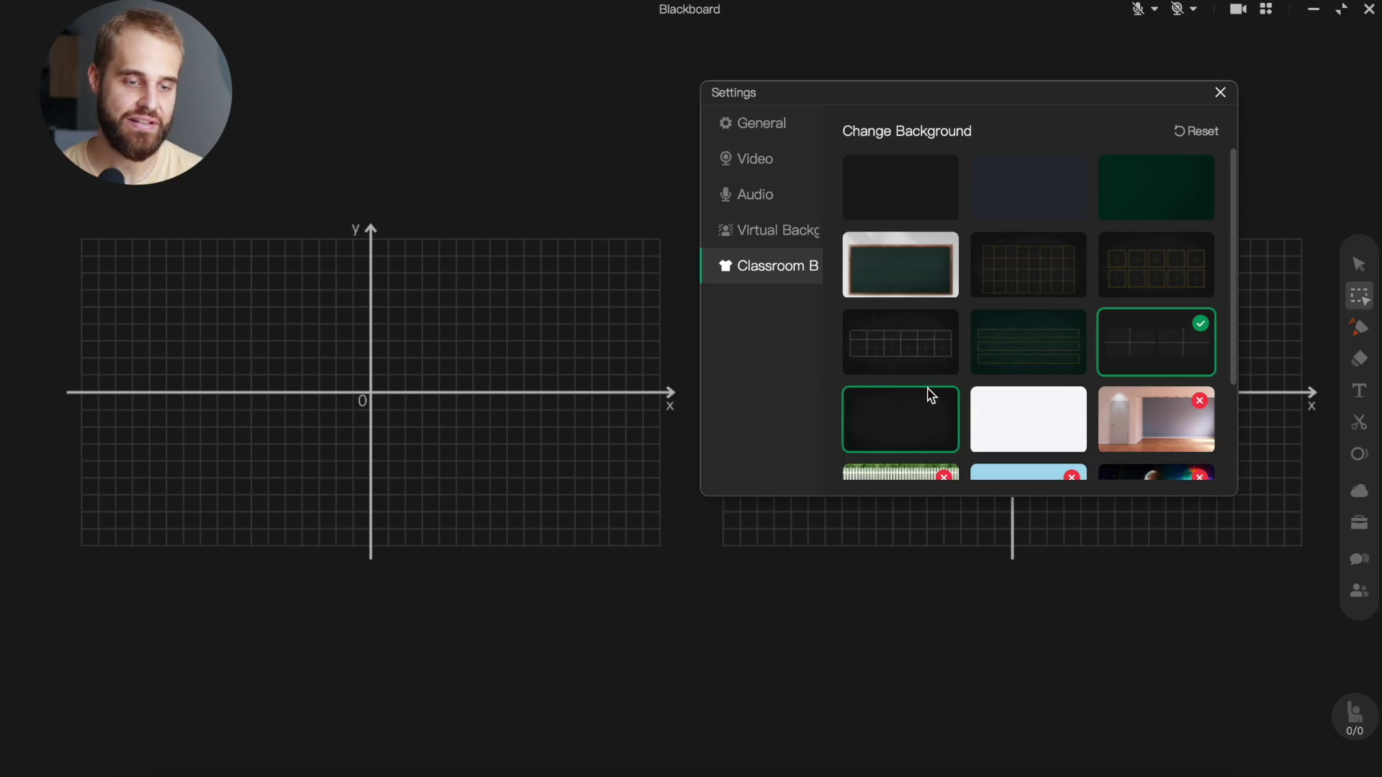
pyautogui.click(891, 422)
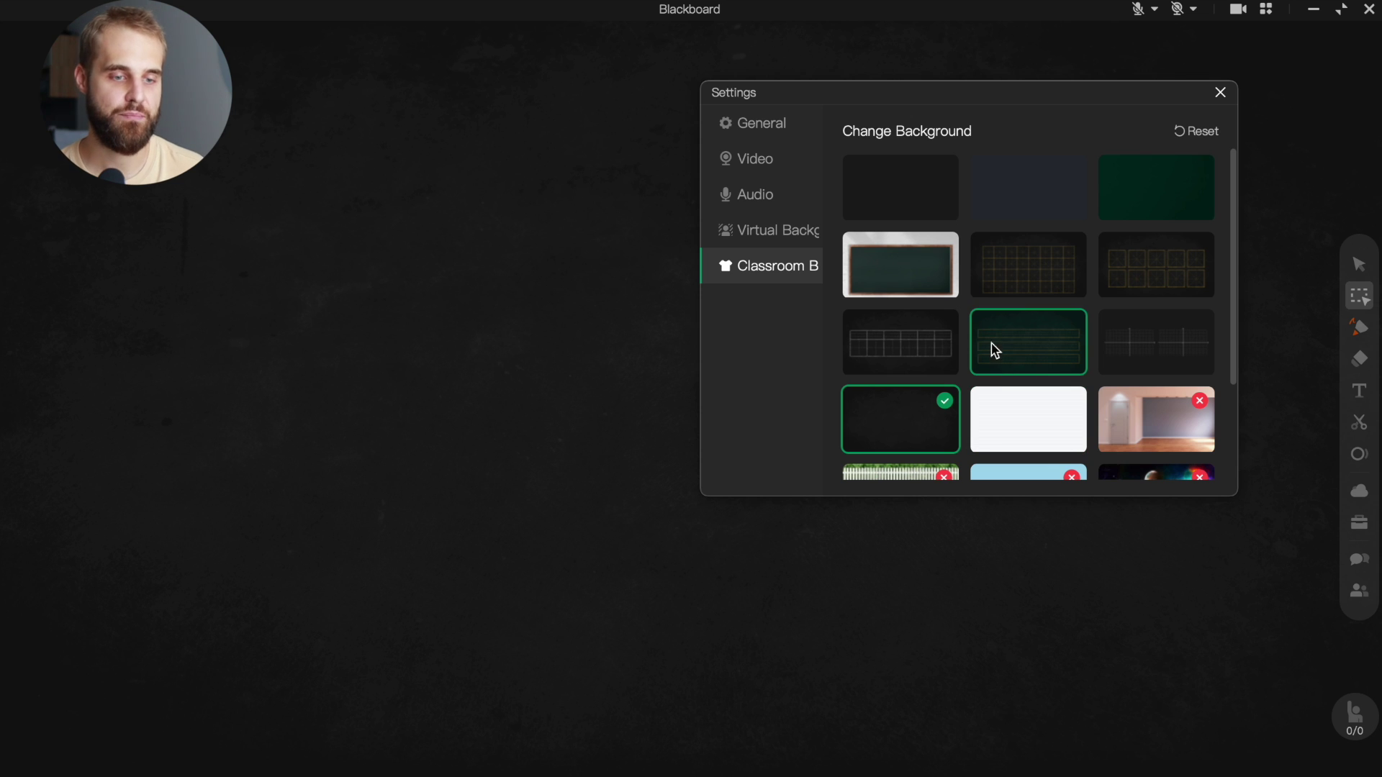
pyautogui.scroll(-3, 991, 340)
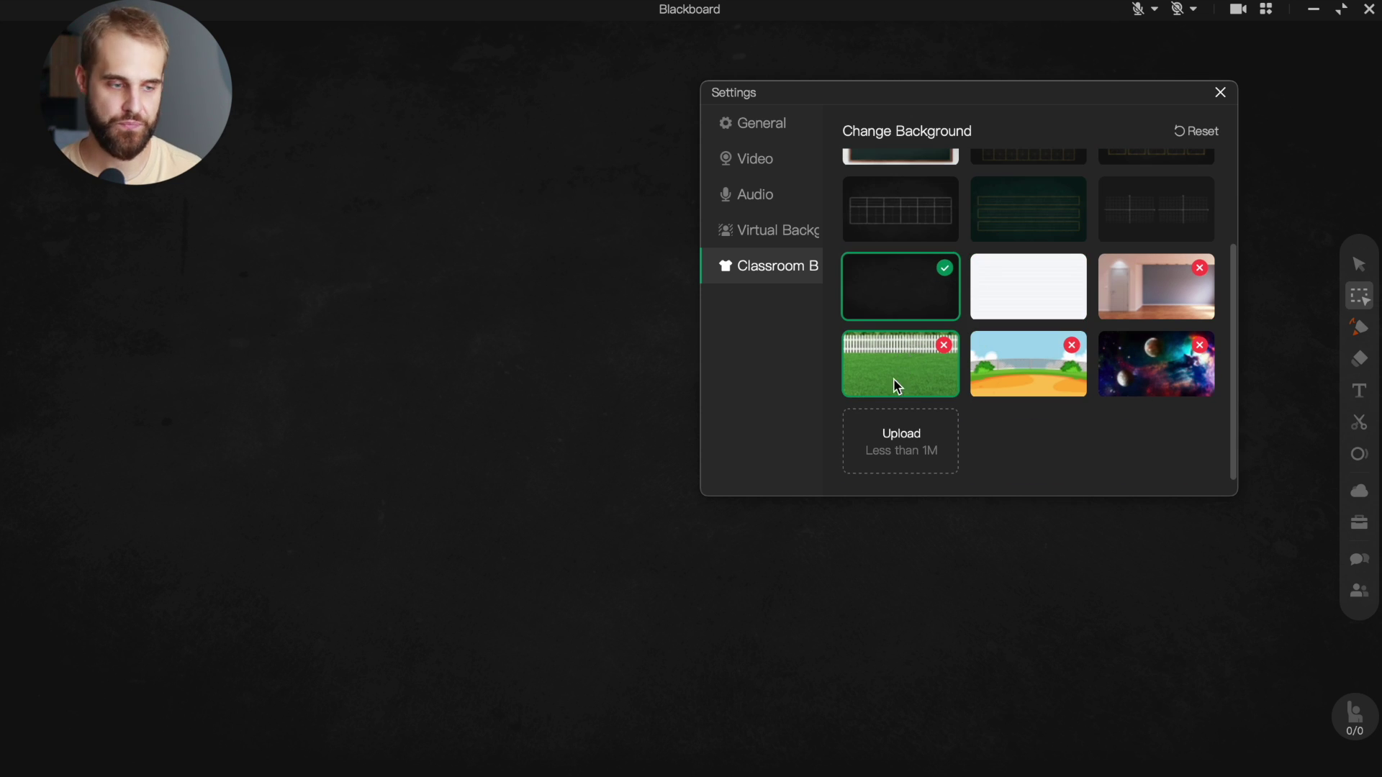
pyautogui.click(902, 435)
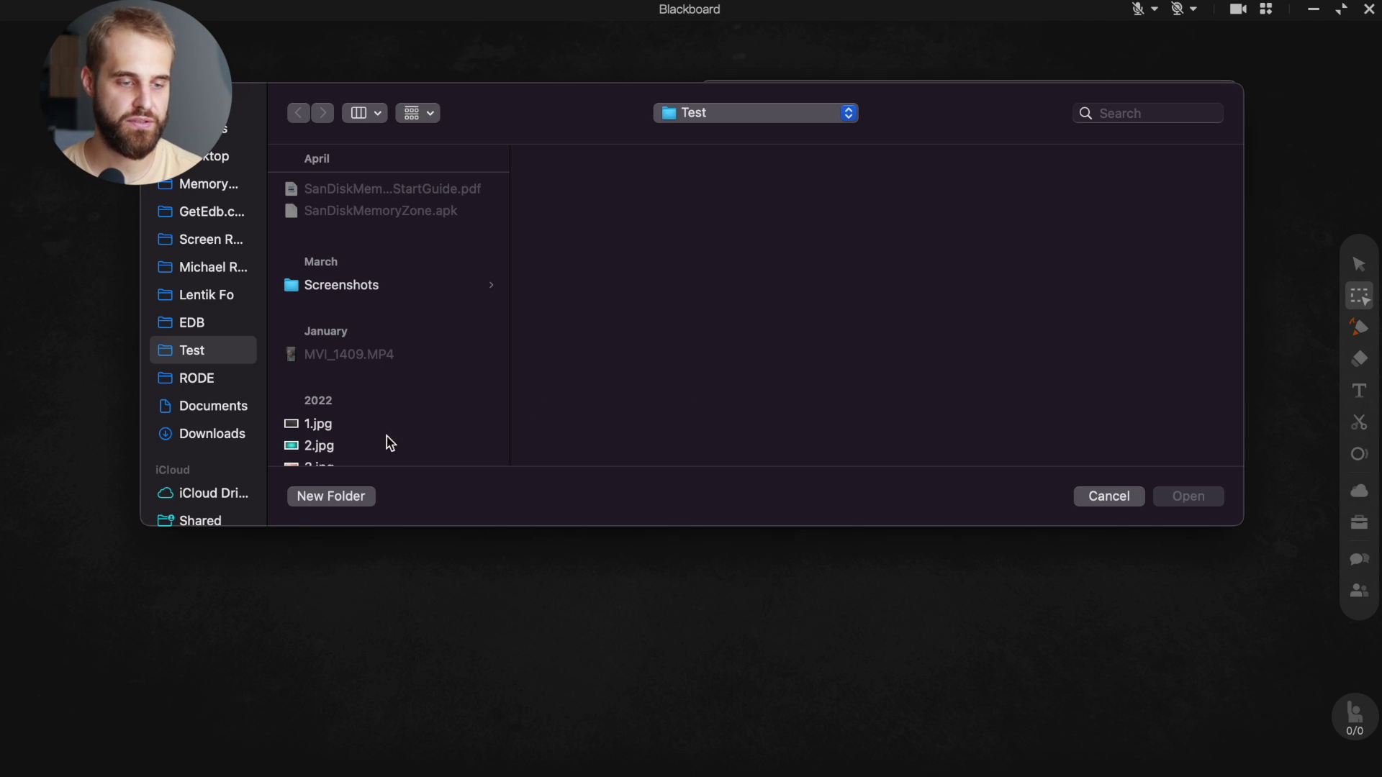
# Upload 3.jpg as a custom background, zoomed in slightly, and apply it to the board
pyautogui.click(359, 464)
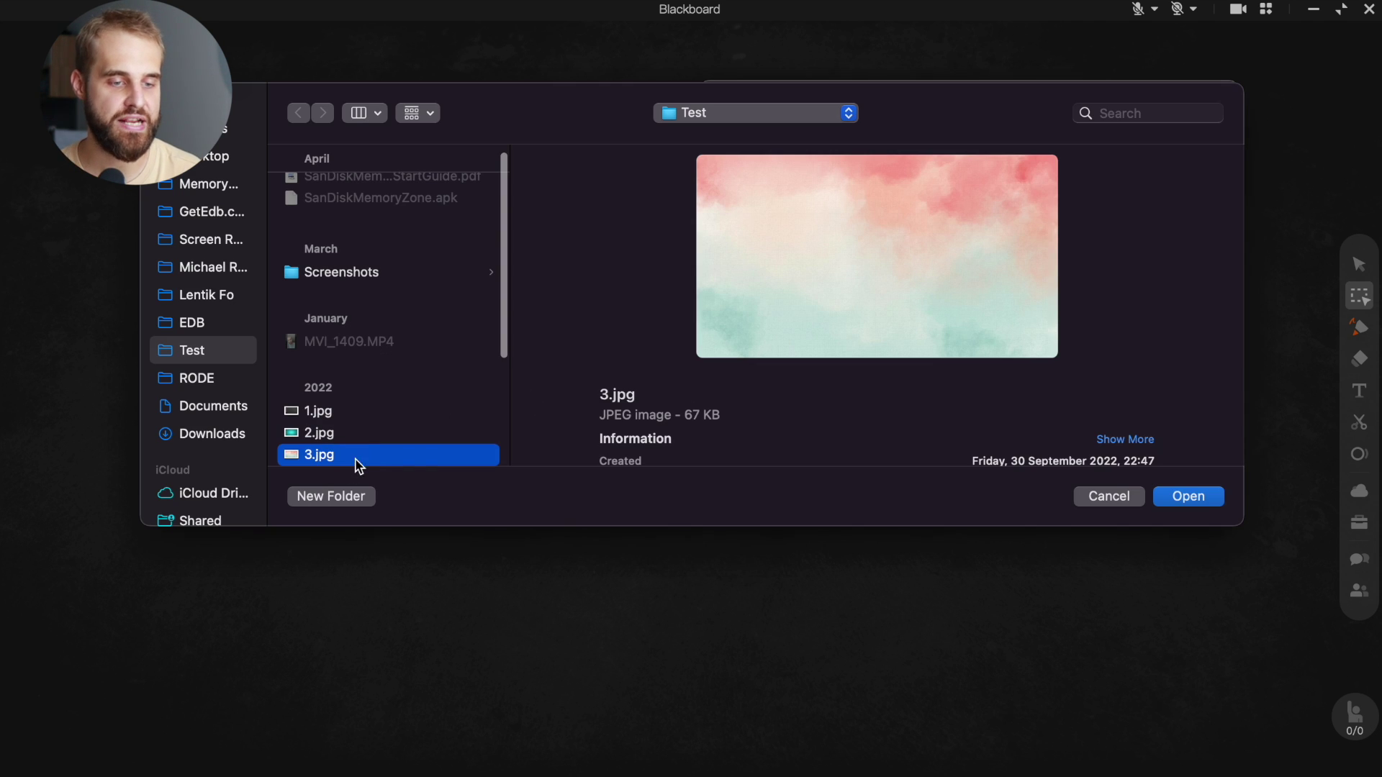
pyautogui.click(1199, 498)
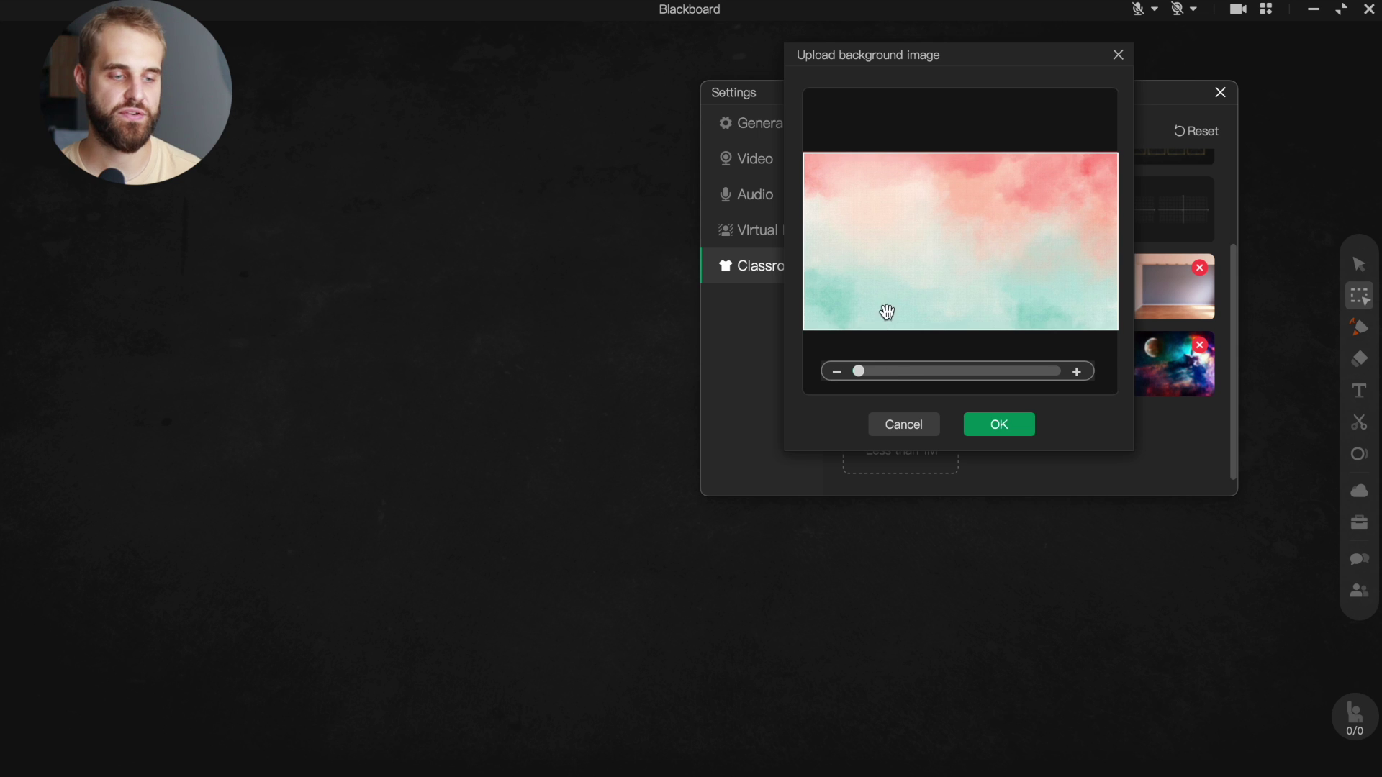
pyautogui.moveTo(875, 373); pyautogui.dragTo(861, 370)
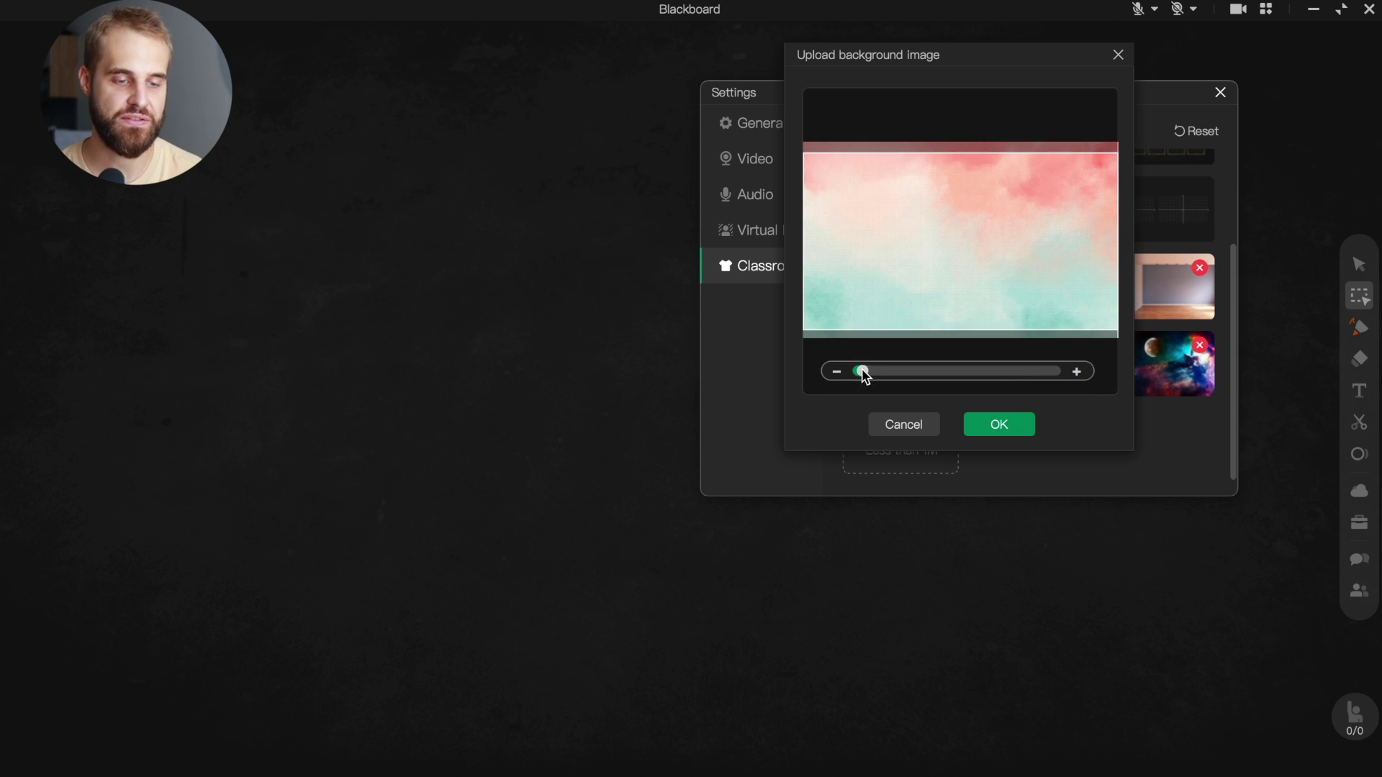
pyautogui.click(974, 427)
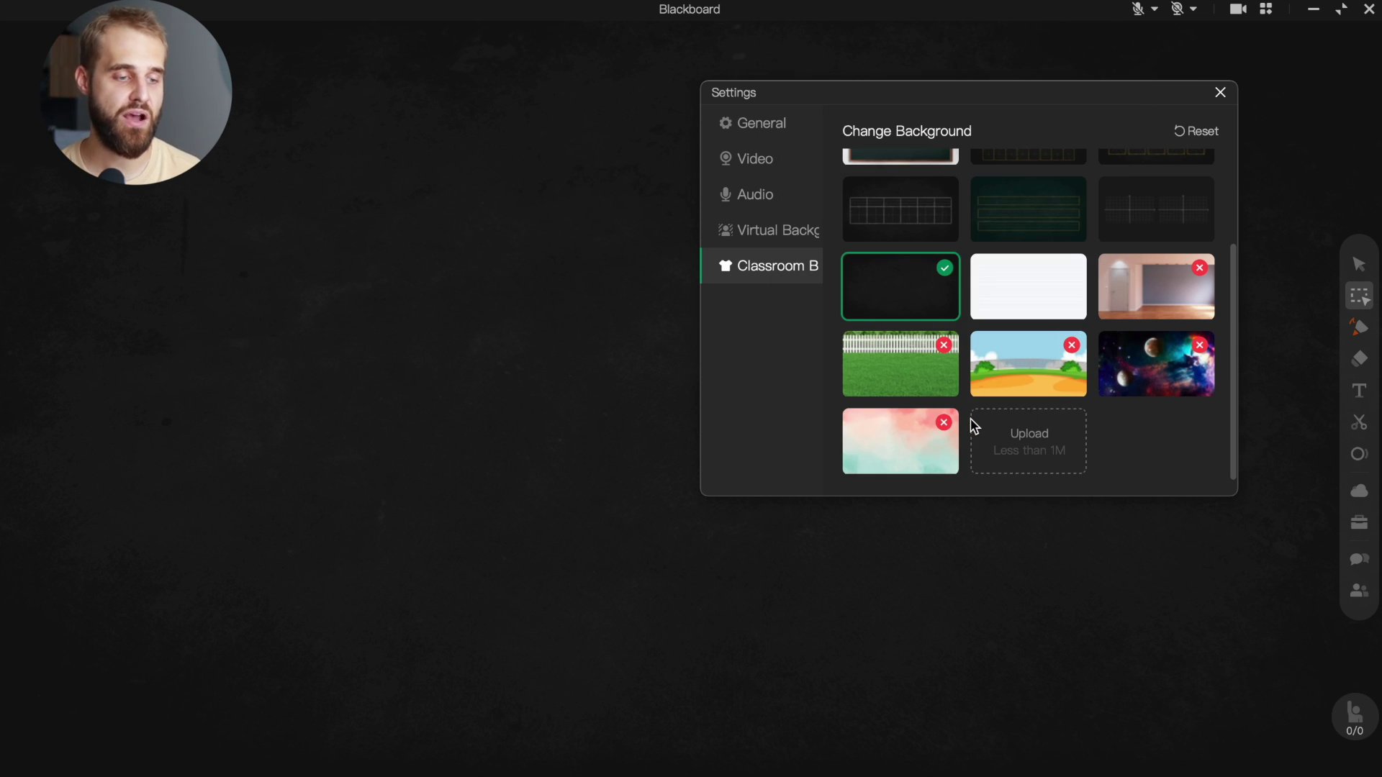
pyautogui.click(855, 422)
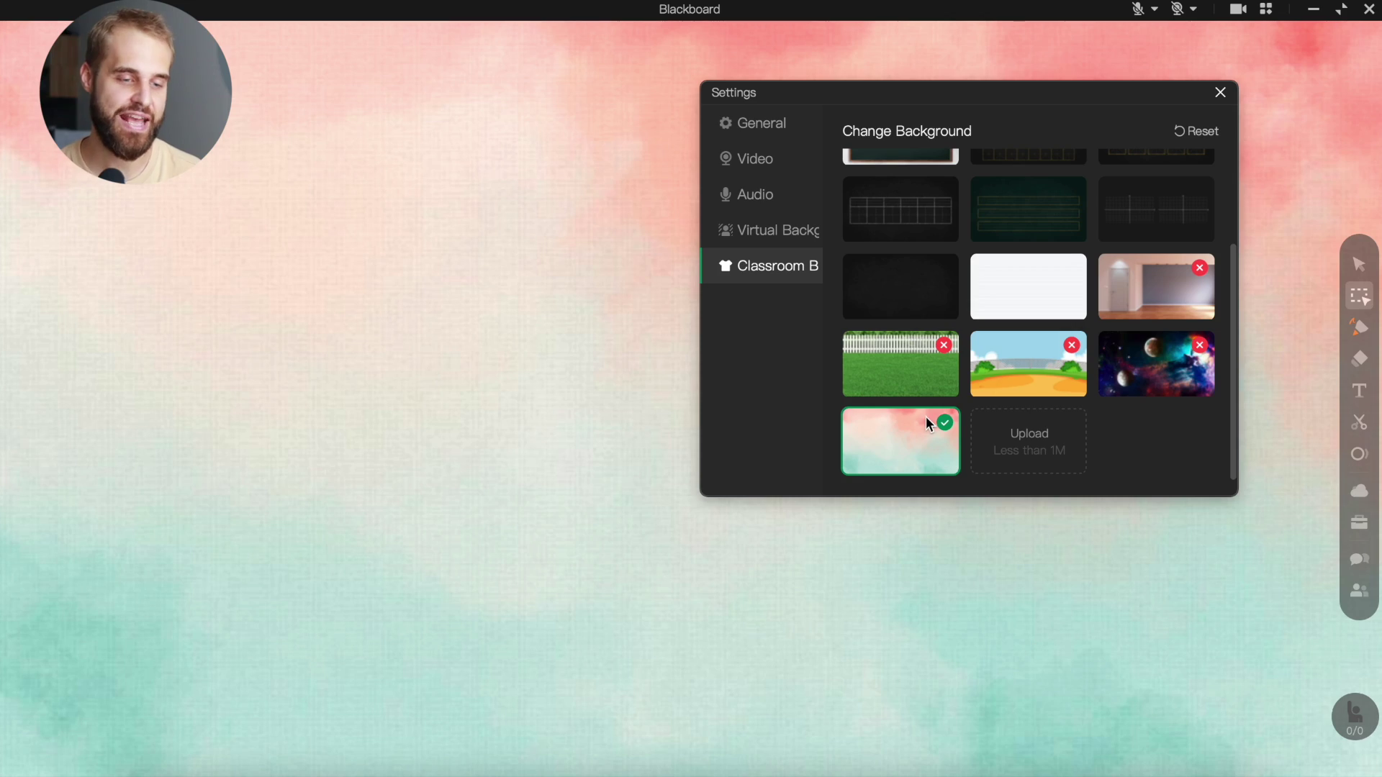
# Switch to the grass-and-fence background, delete the watercolour upload, and close settings
pyautogui.click(917, 377)
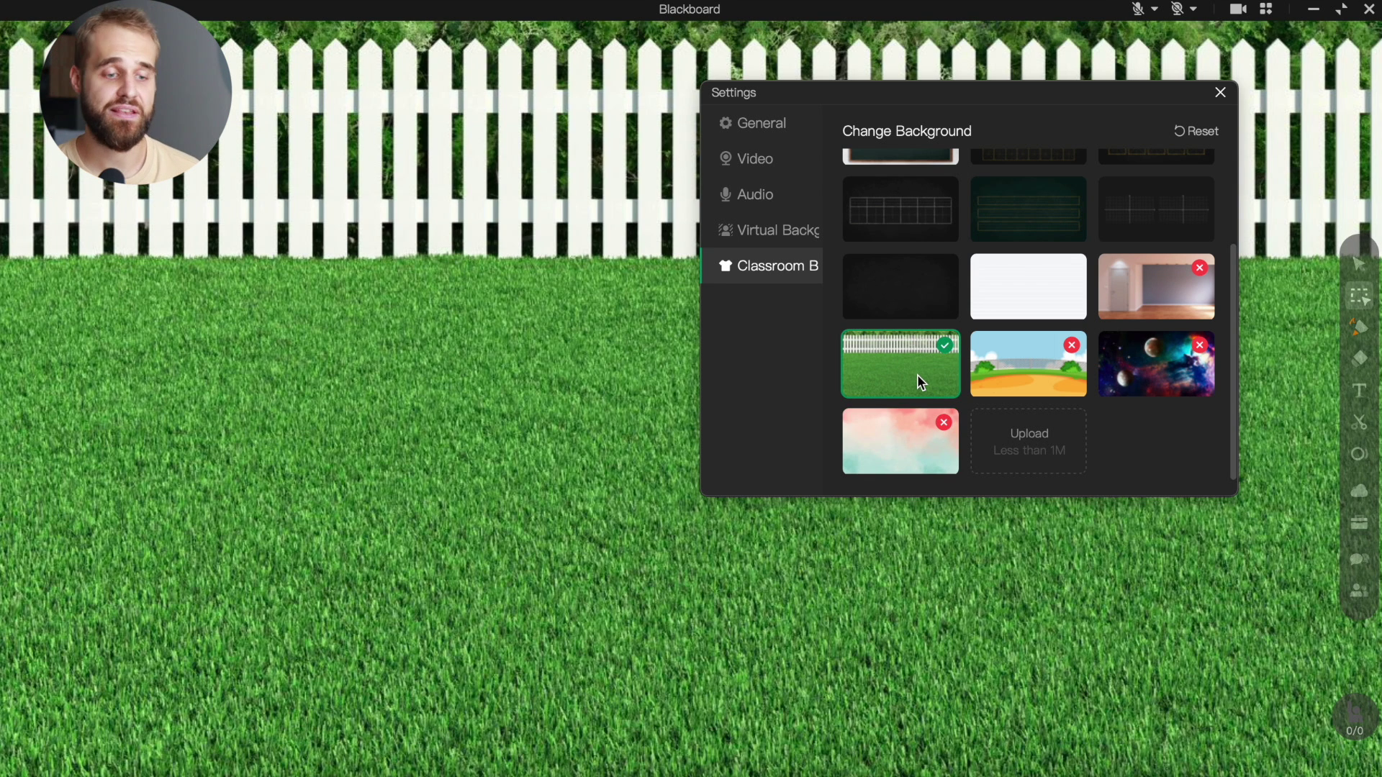
pyautogui.click(944, 424)
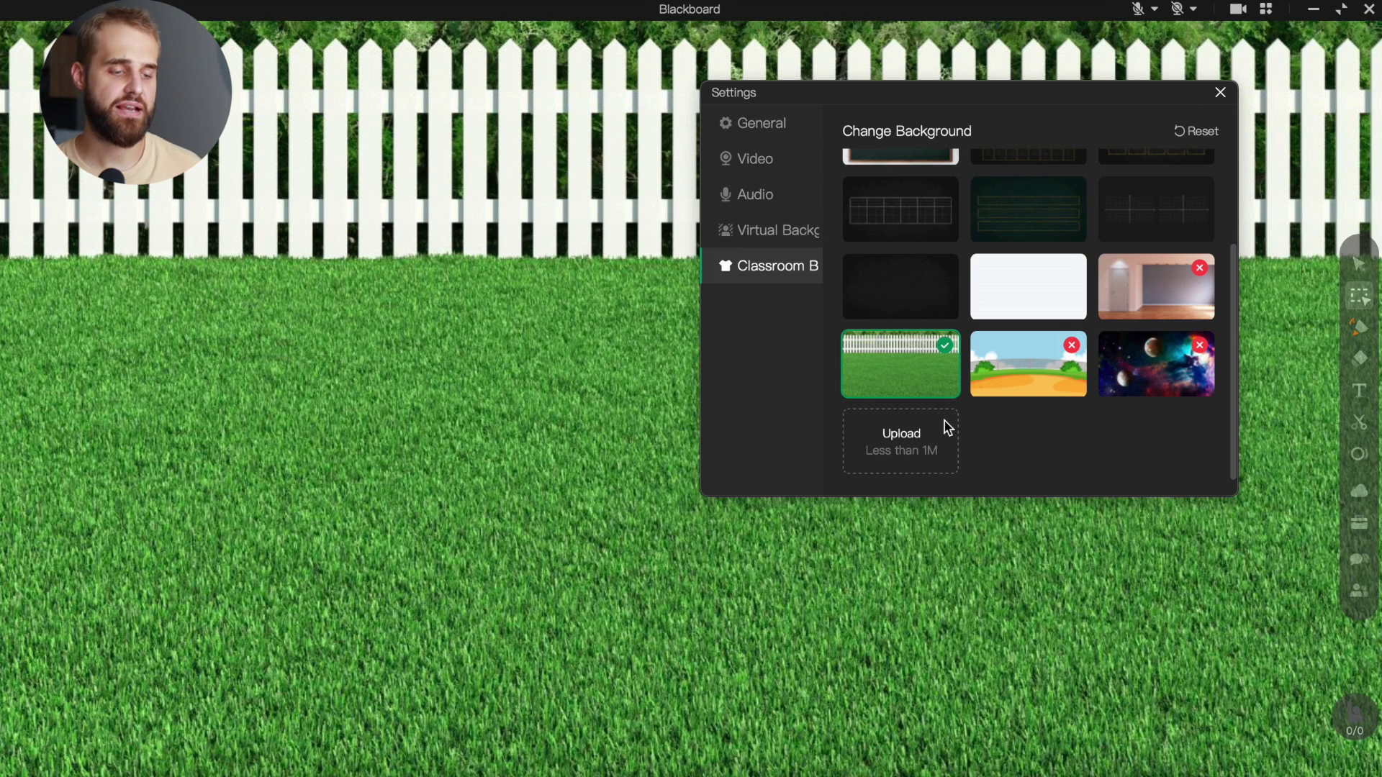
pyautogui.scroll(2, 1041, 423)
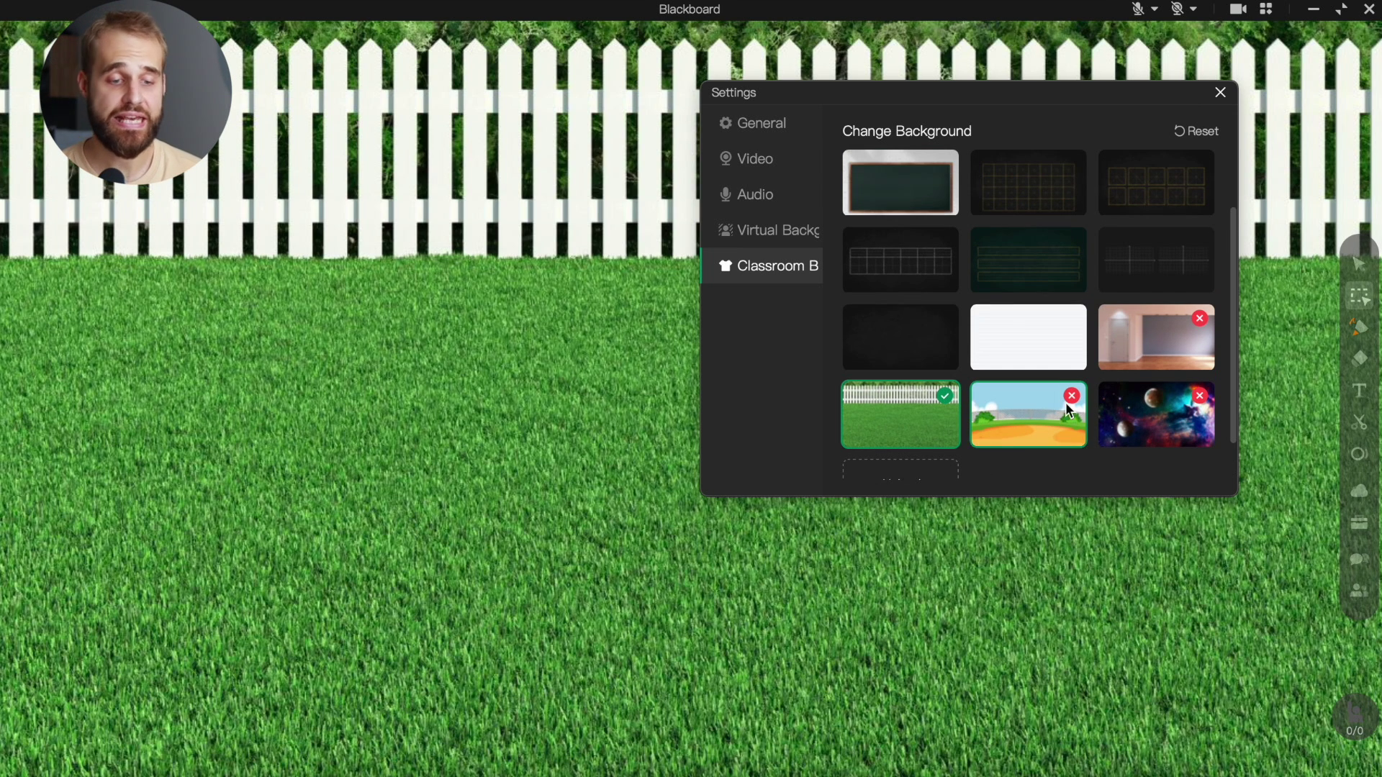
pyautogui.click(1221, 93)
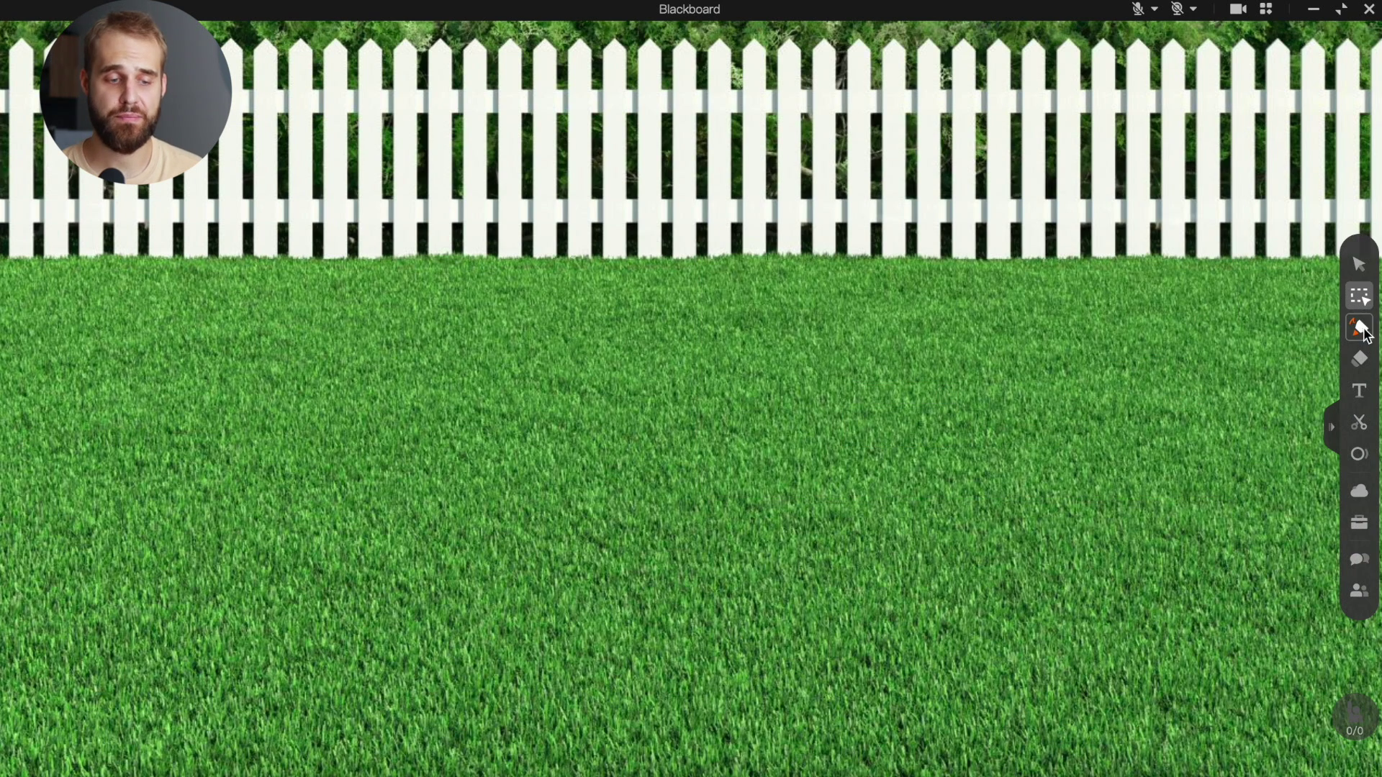
# Pick the Text tool and place a text entry on the grass
pyautogui.click(1360, 363)
pyautogui.click(1359, 391)
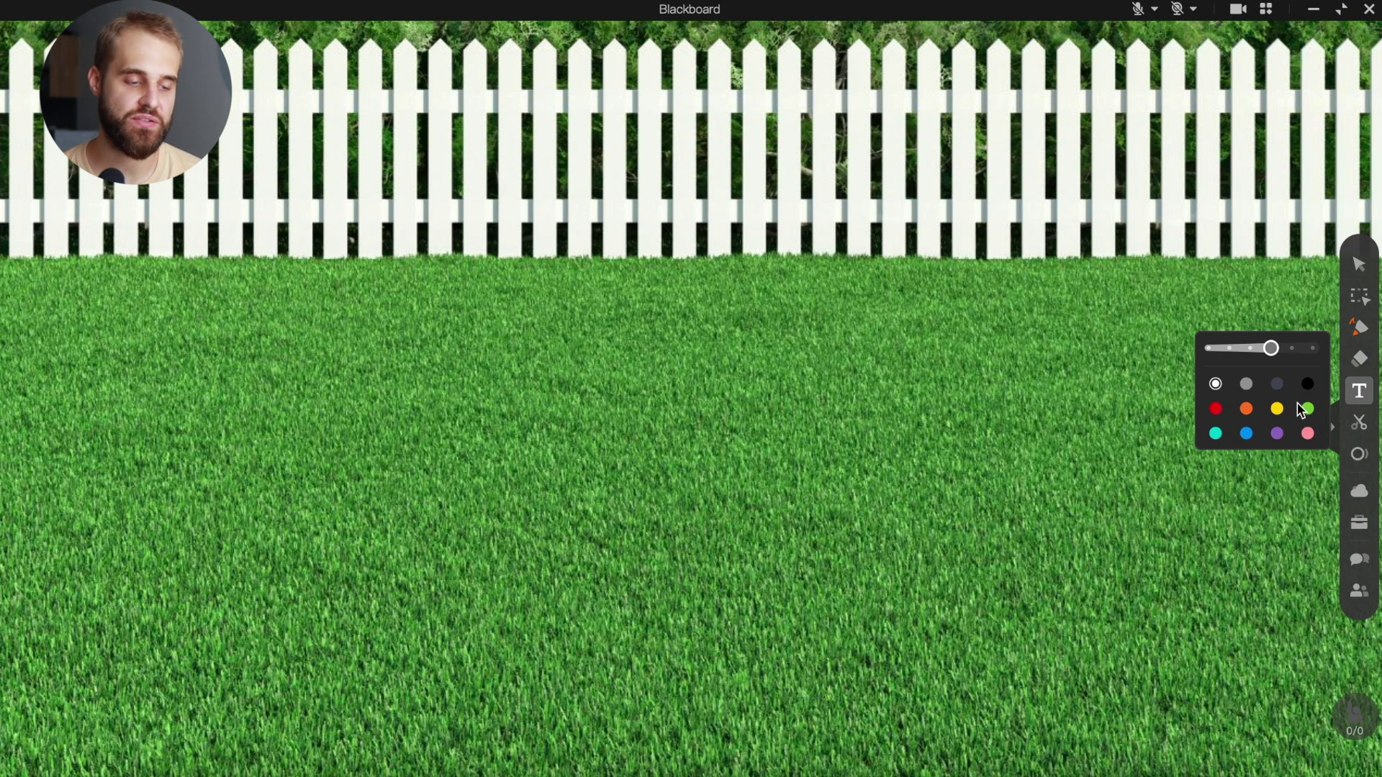
pyautogui.click(528, 420)
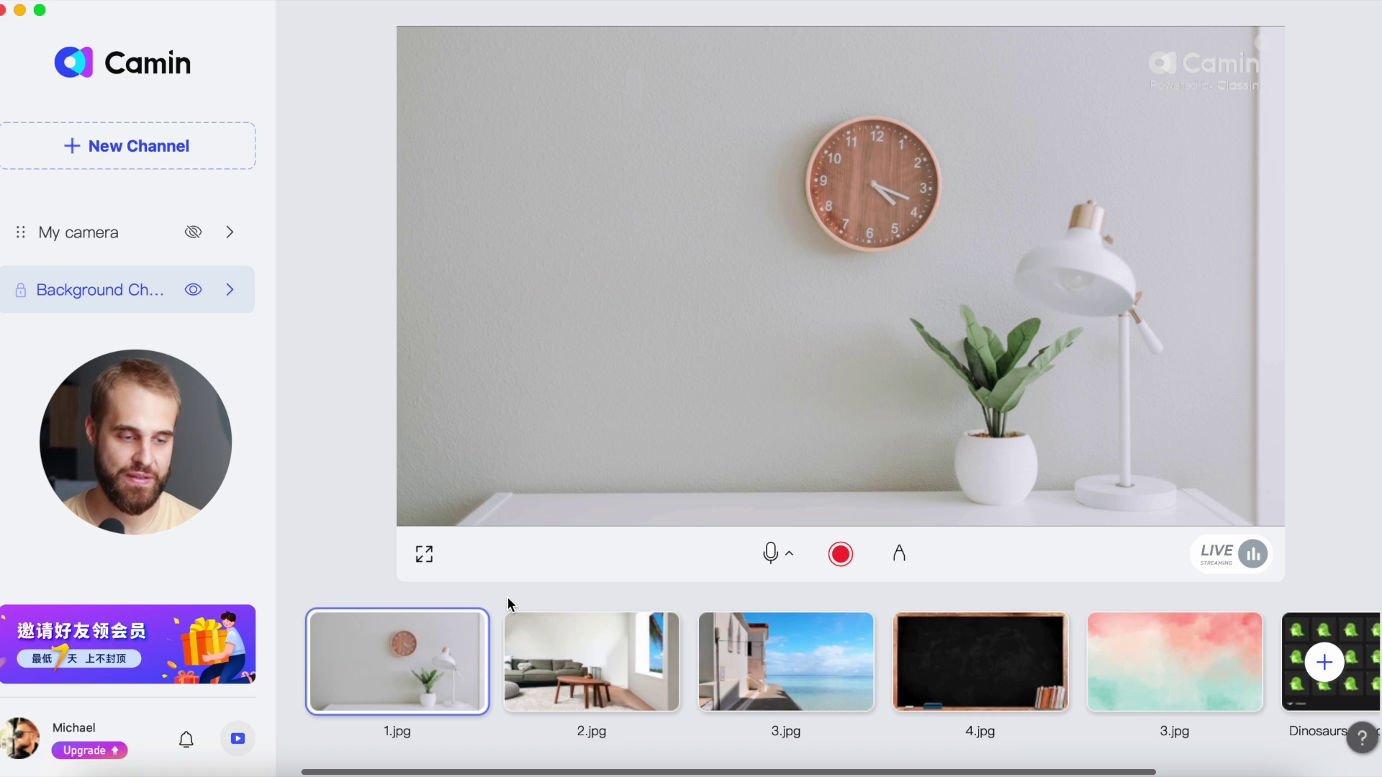
# Switch to the My camera channel in the sidebar
pyautogui.click(110, 232)
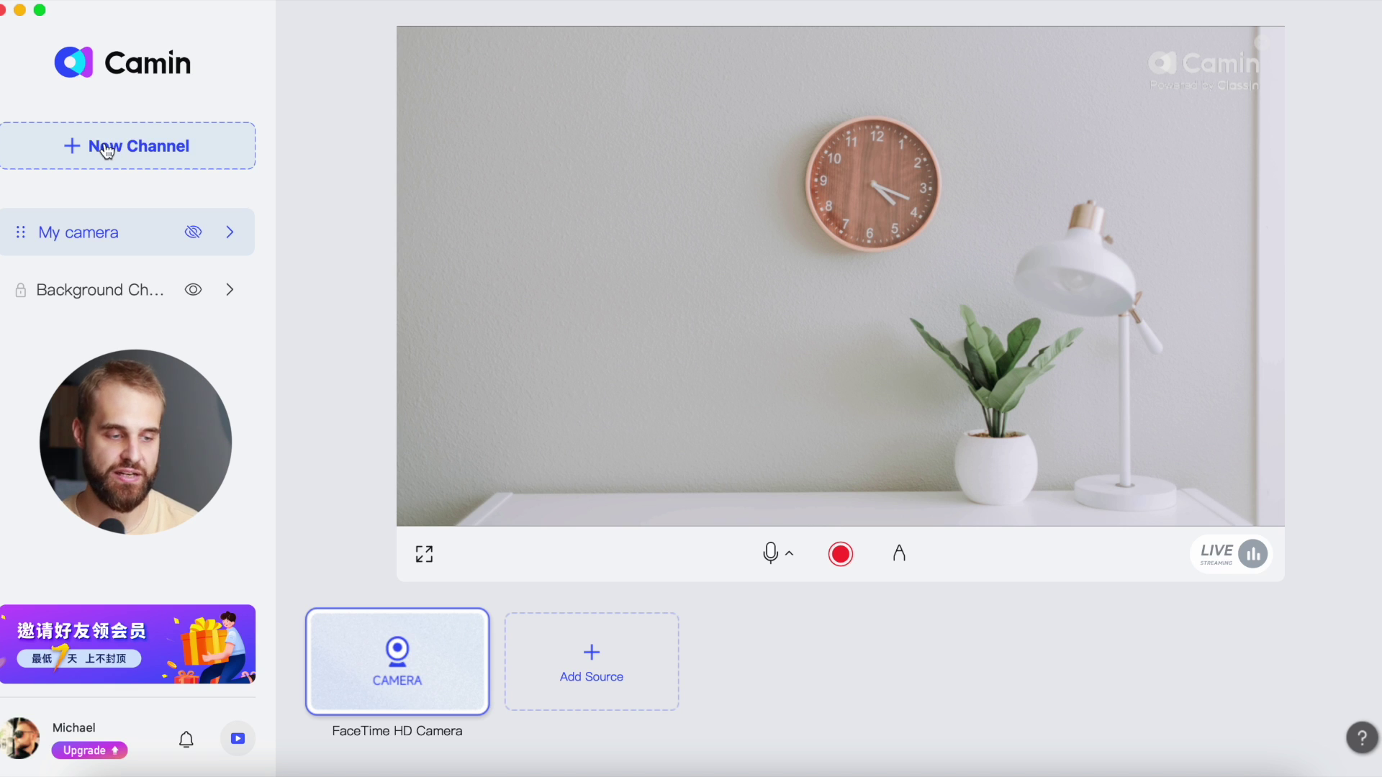
# Open the settings of the FaceTime HD Camera source
pyautogui.moveTo(438, 674)
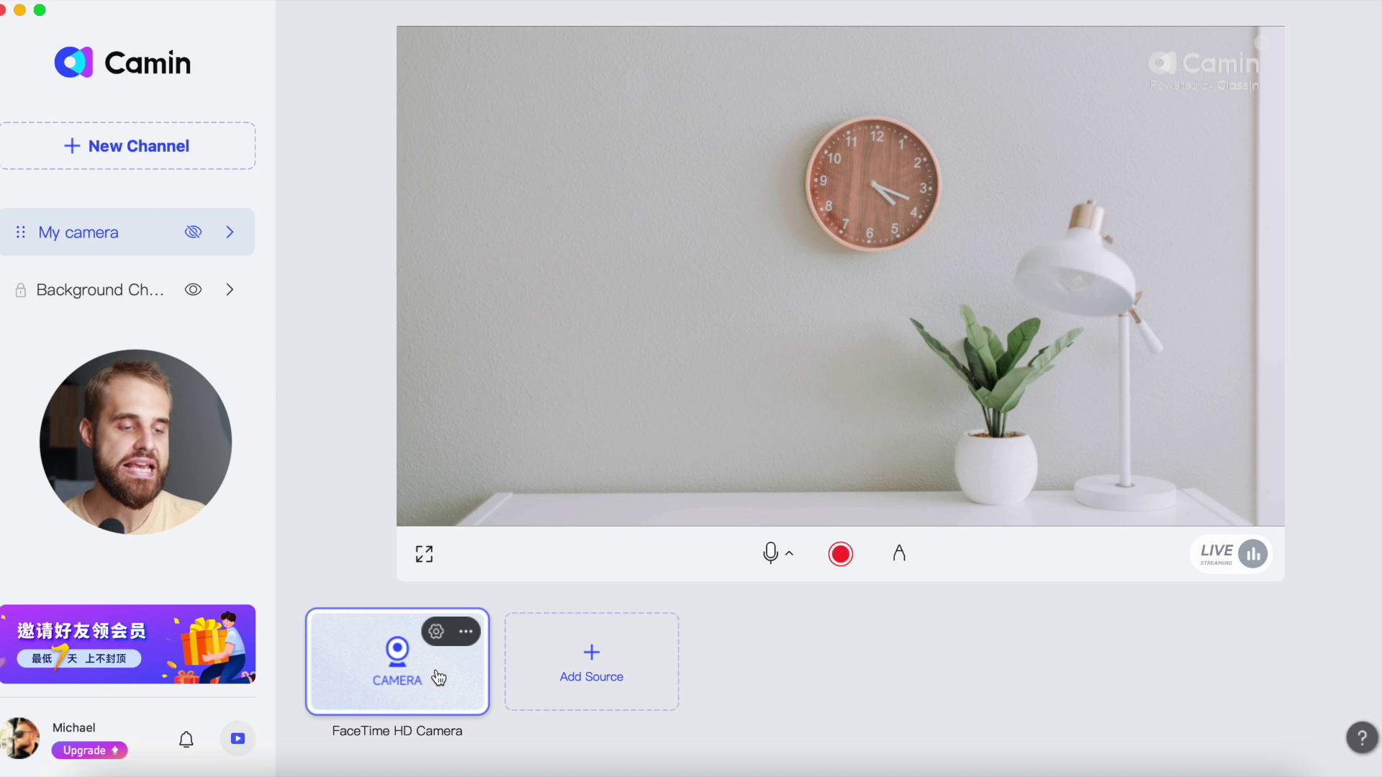
pyautogui.click(465, 636)
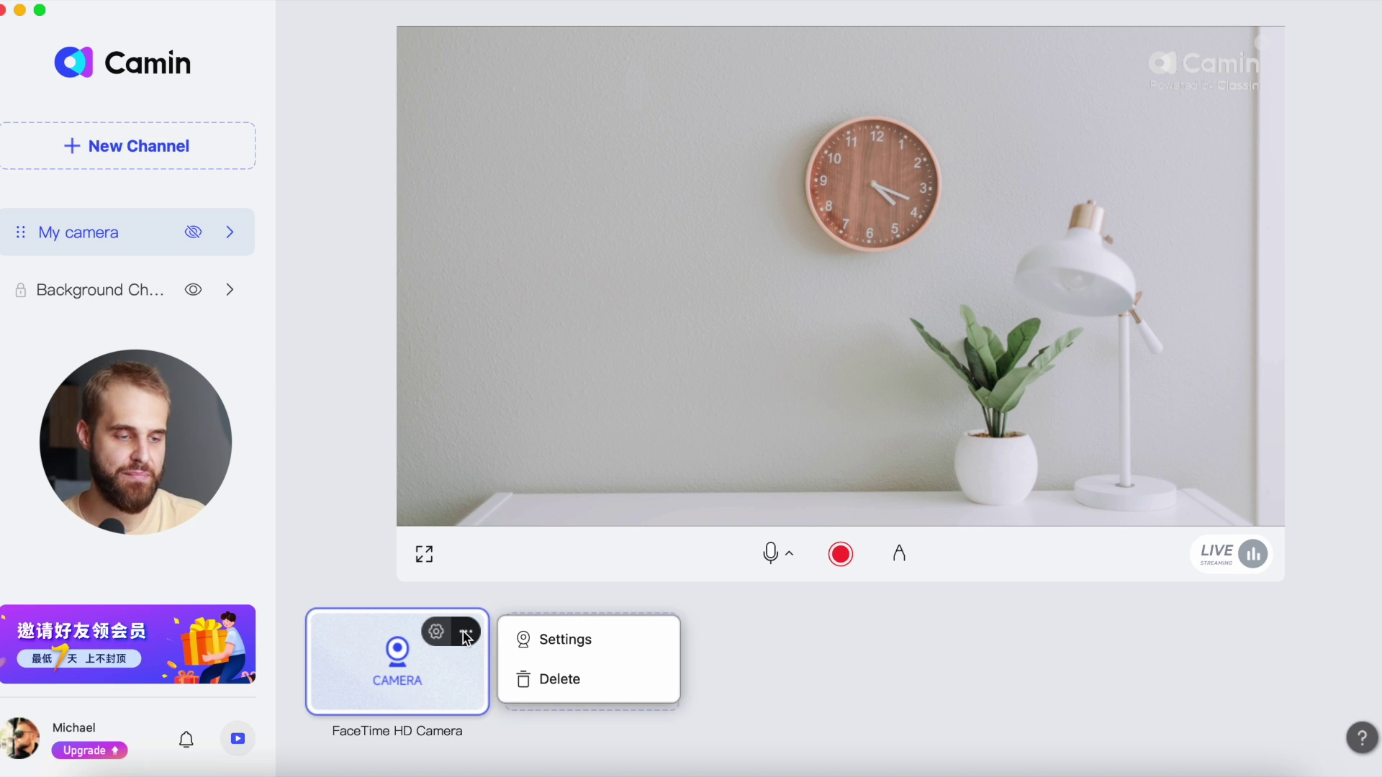
pyautogui.click(550, 637)
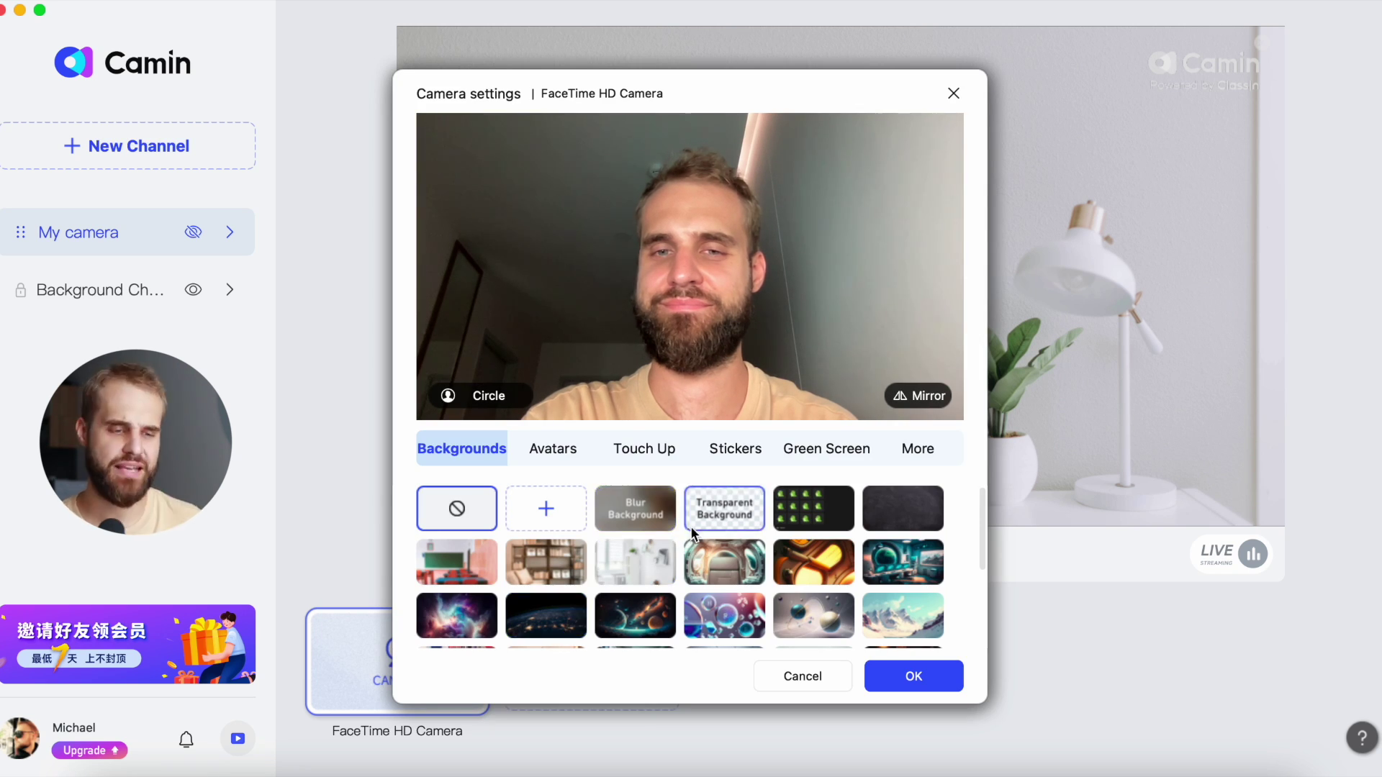
# Try Blur Background in the Backgrounds grid, then switch the effect back to None
pyautogui.scroll(-2, 825, 510)
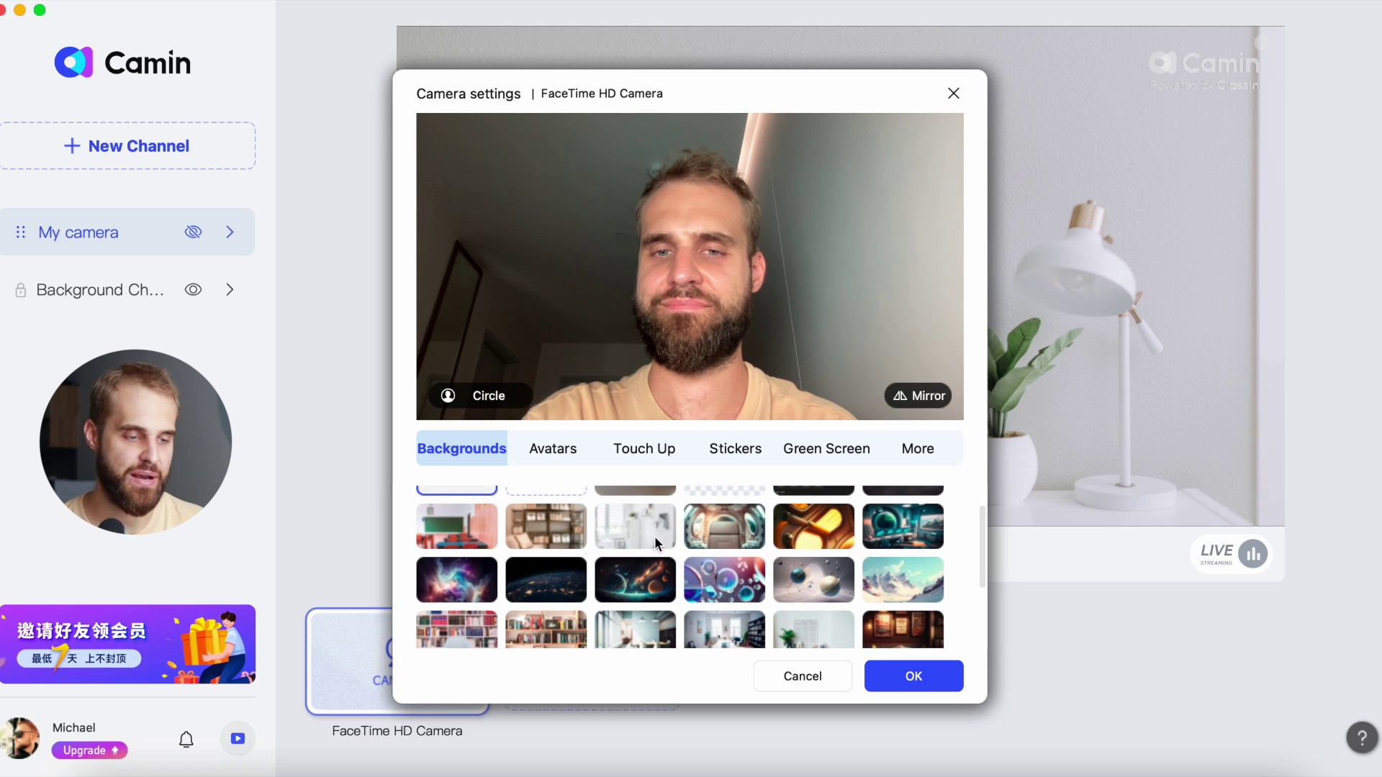
pyautogui.scroll(-5, 887, 590)
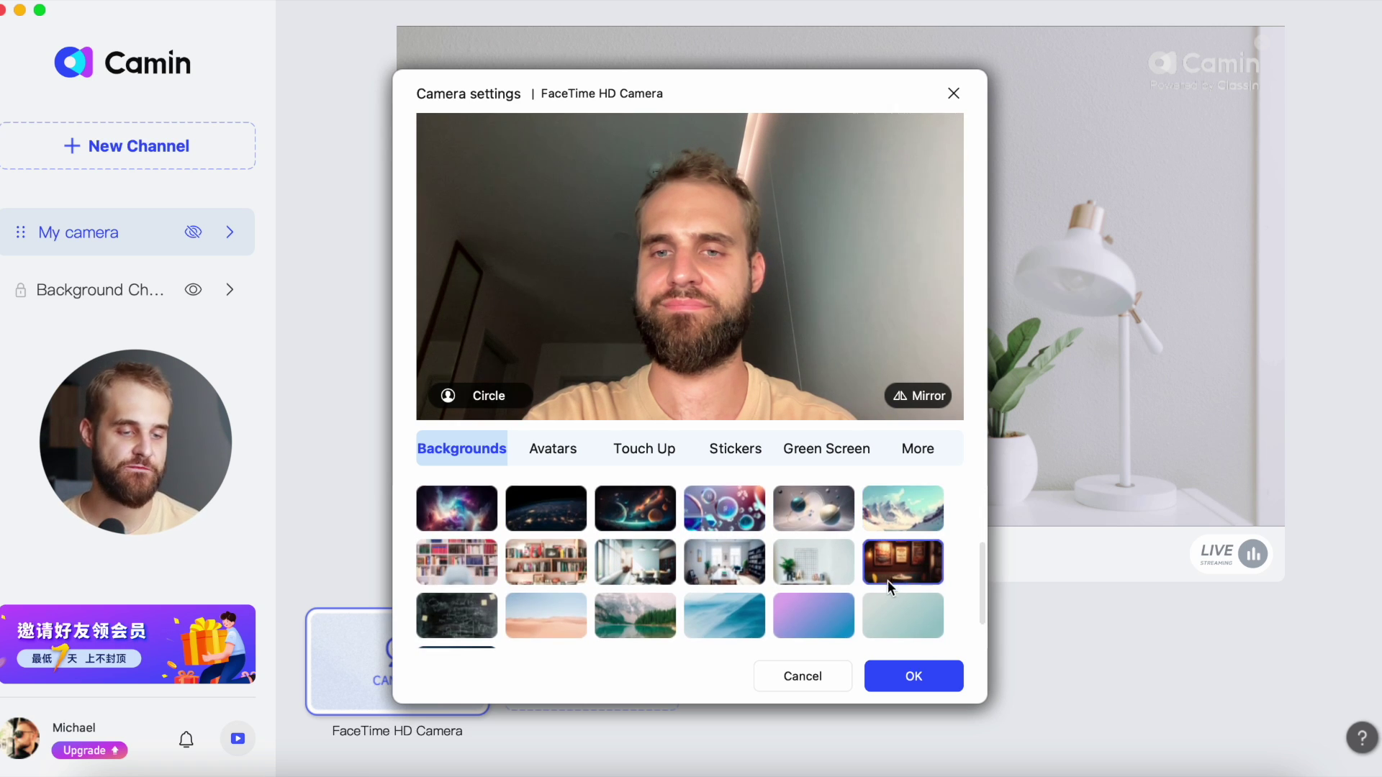
pyautogui.scroll(2, 473, 608)
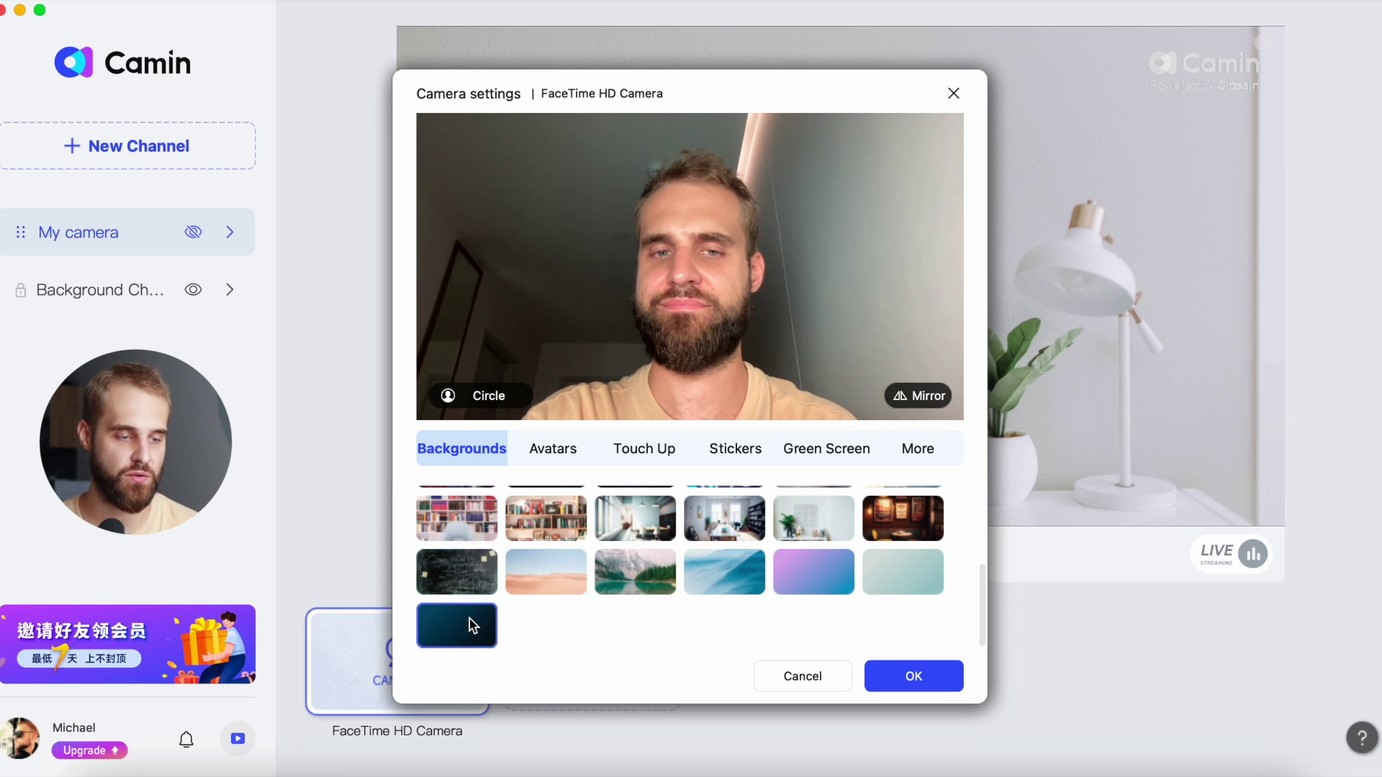
pyautogui.scroll(3, 727, 609)
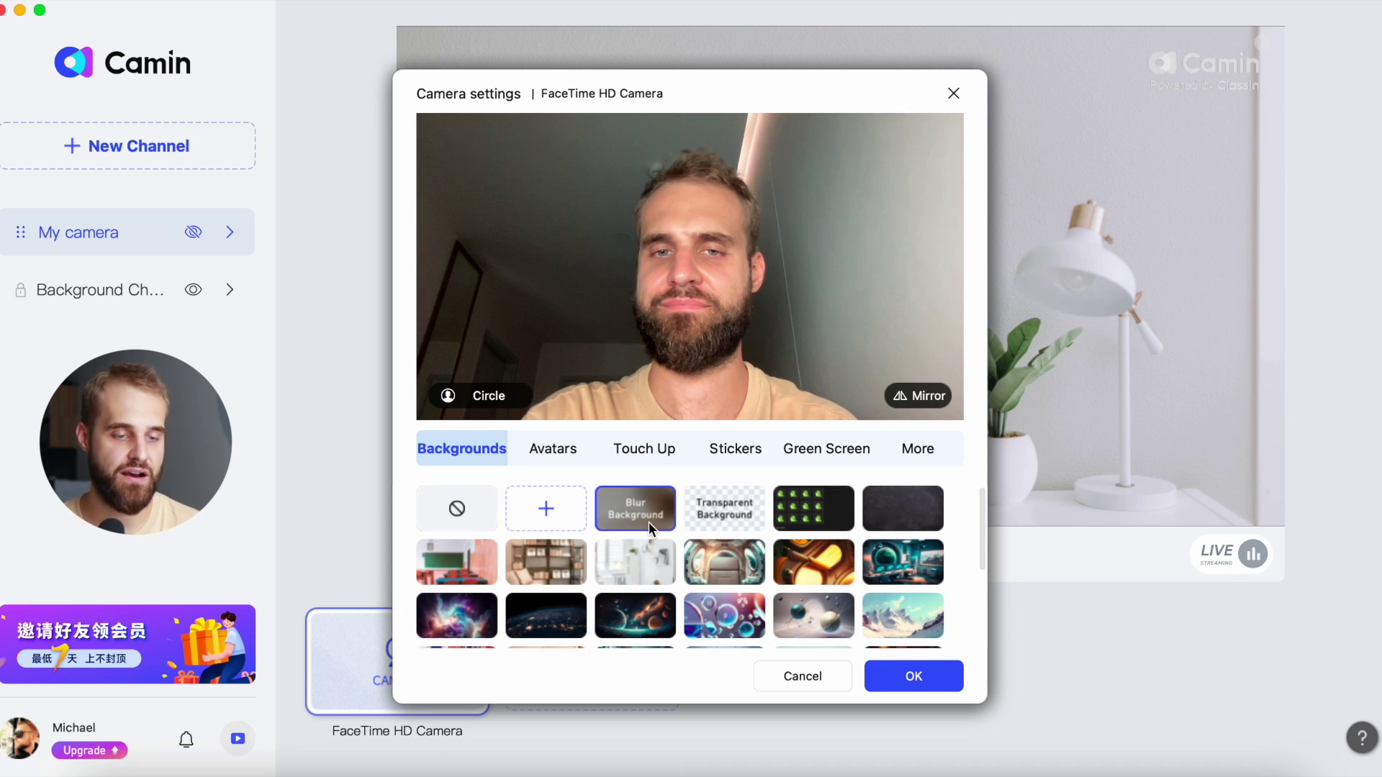
pyautogui.click(649, 521)
pyautogui.click(475, 509)
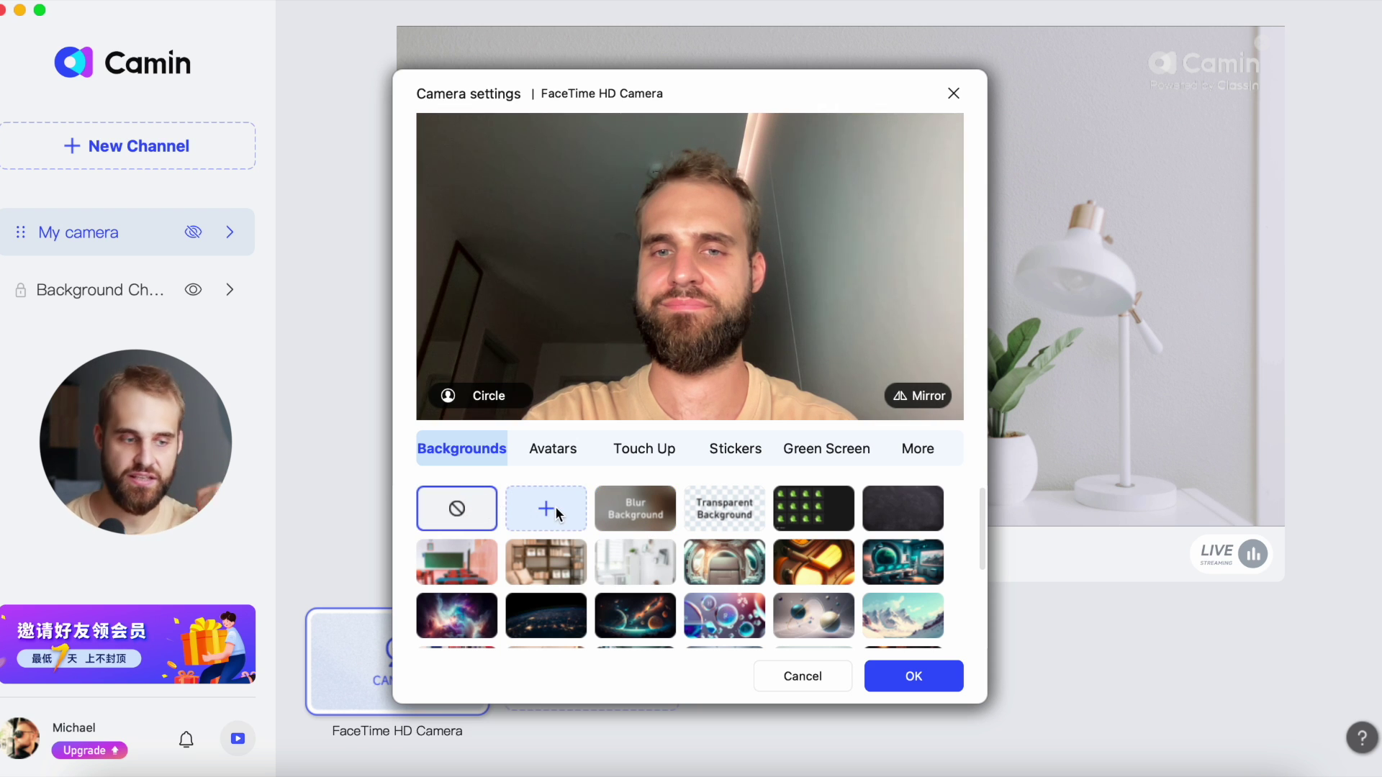
pyautogui.click(555, 507)
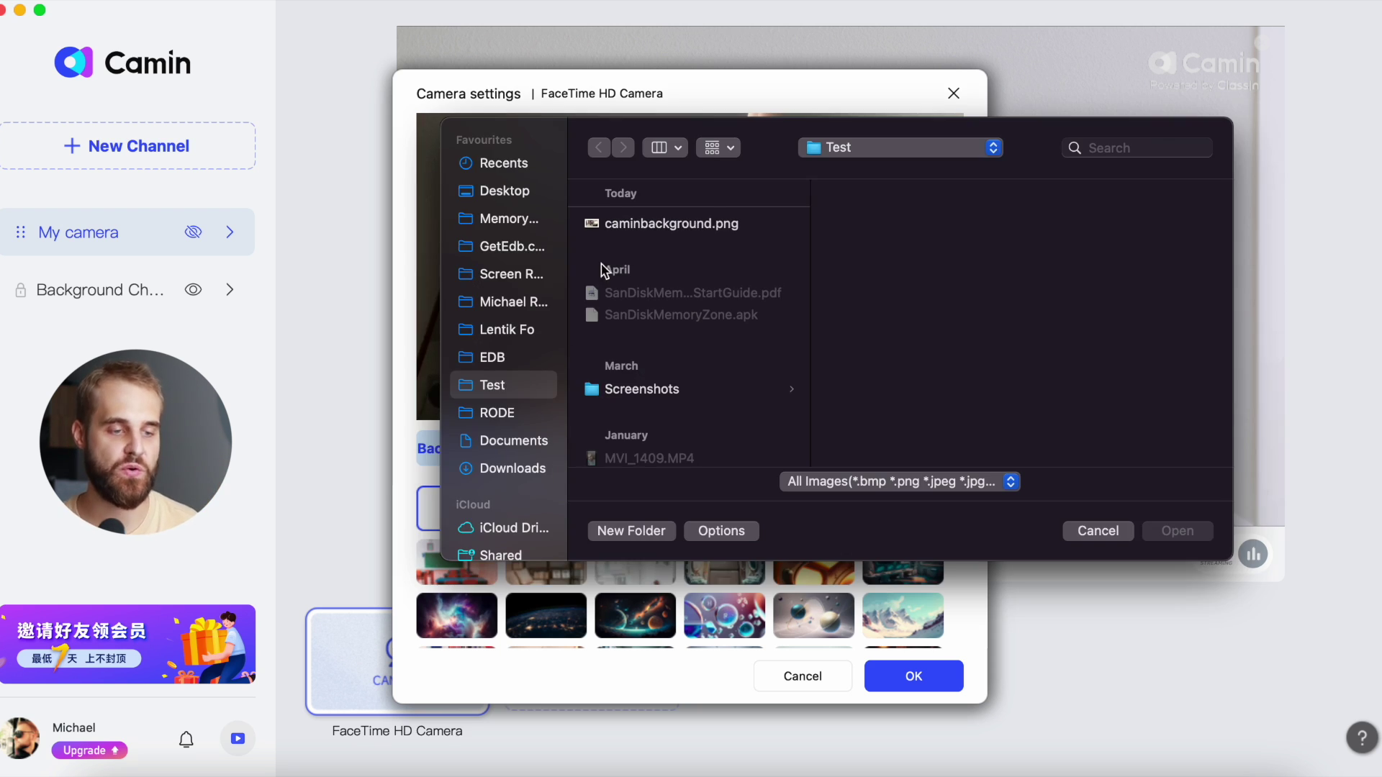
# Add caminbackground.png, the living-room PNG from the Test folder, to the camera backgrounds
pyautogui.click(665, 217)
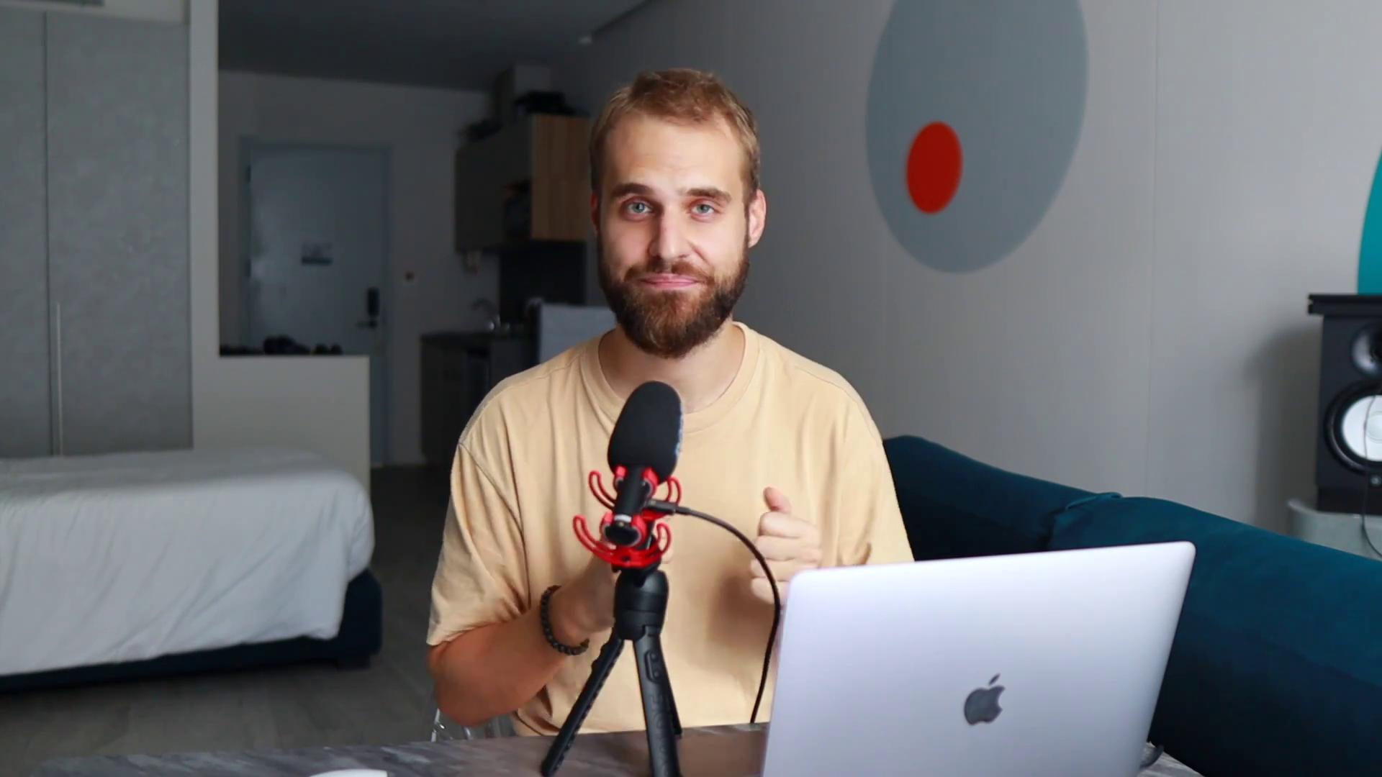
pyautogui.click(1181, 533)
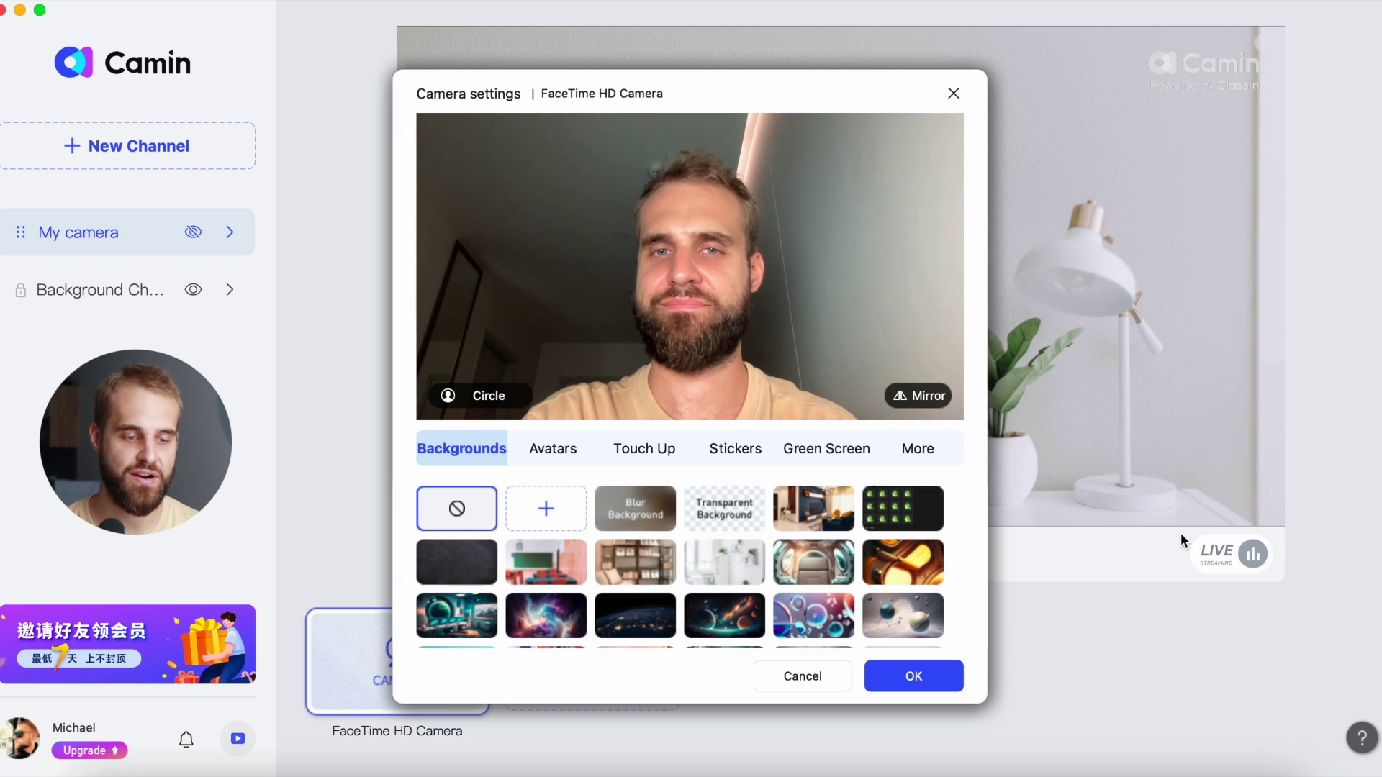
# Preview the living-room, teal space-station, nebula and earth-at-night backgrounds on the camera
pyautogui.click(806, 506)
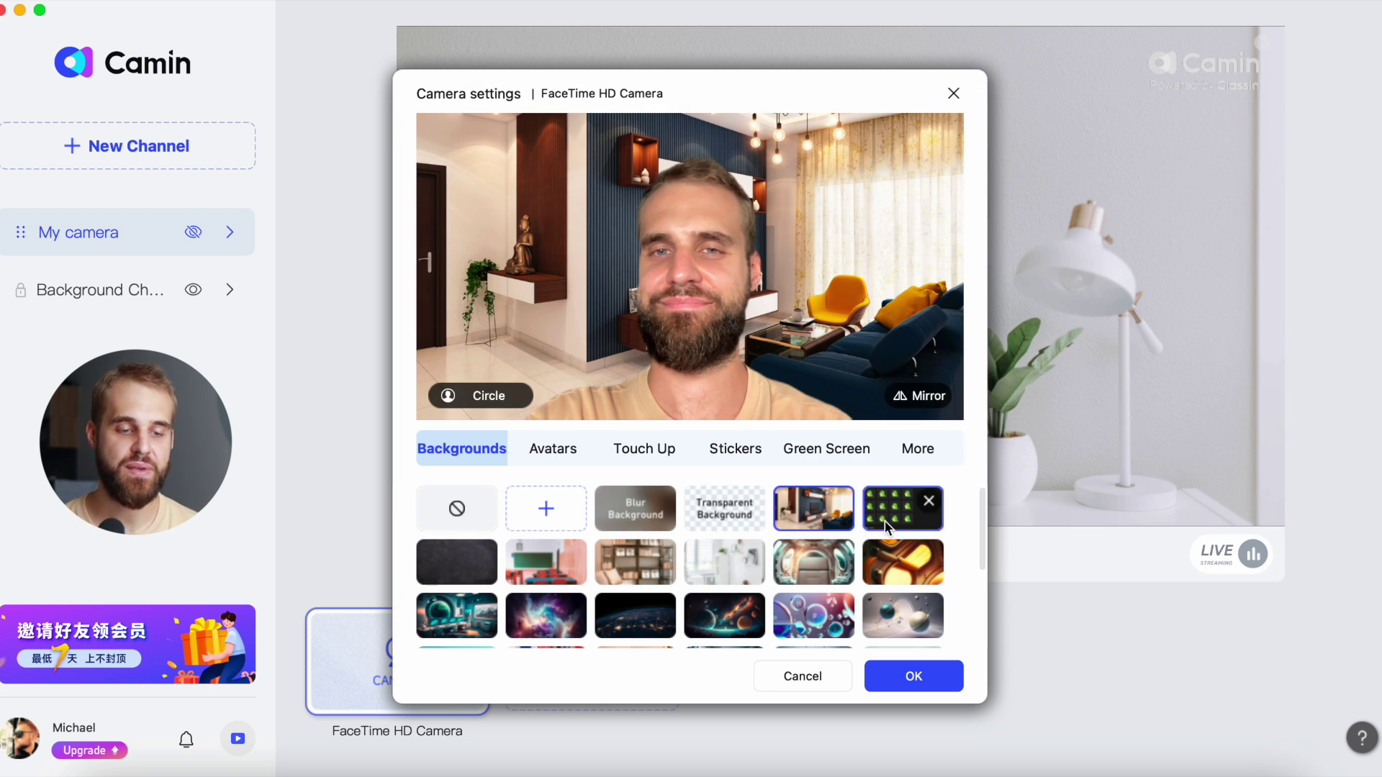
pyautogui.moveTo(852, 521)
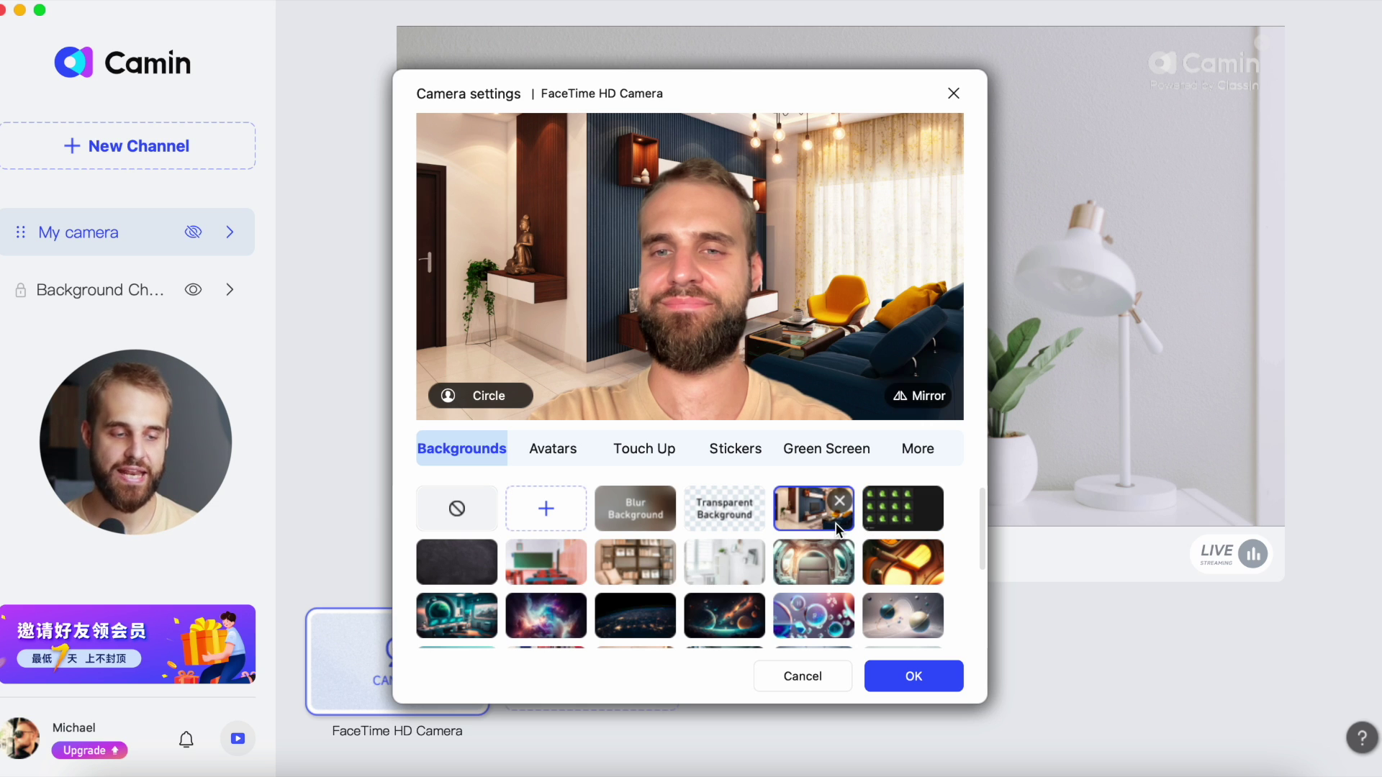
pyautogui.scroll(-5, 828, 529)
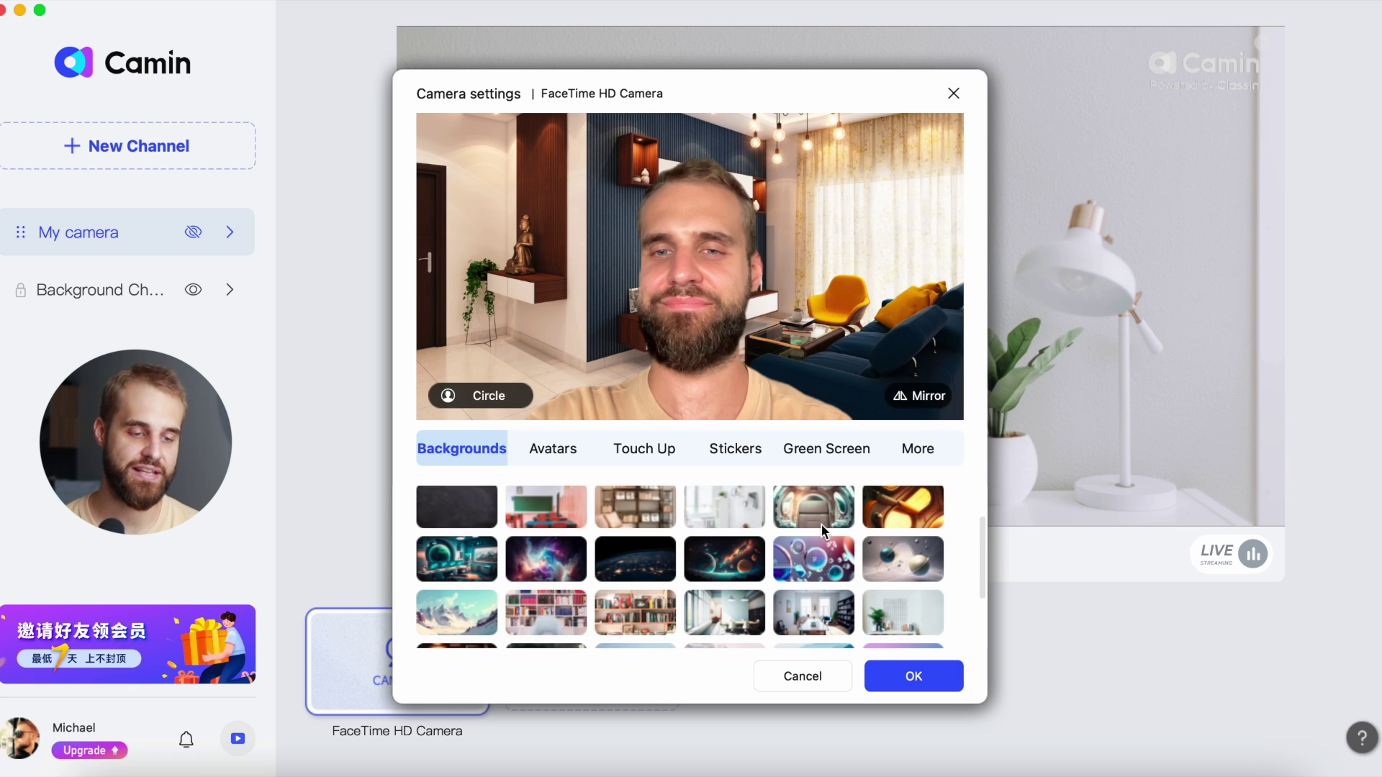
pyautogui.scroll(5, 816, 545)
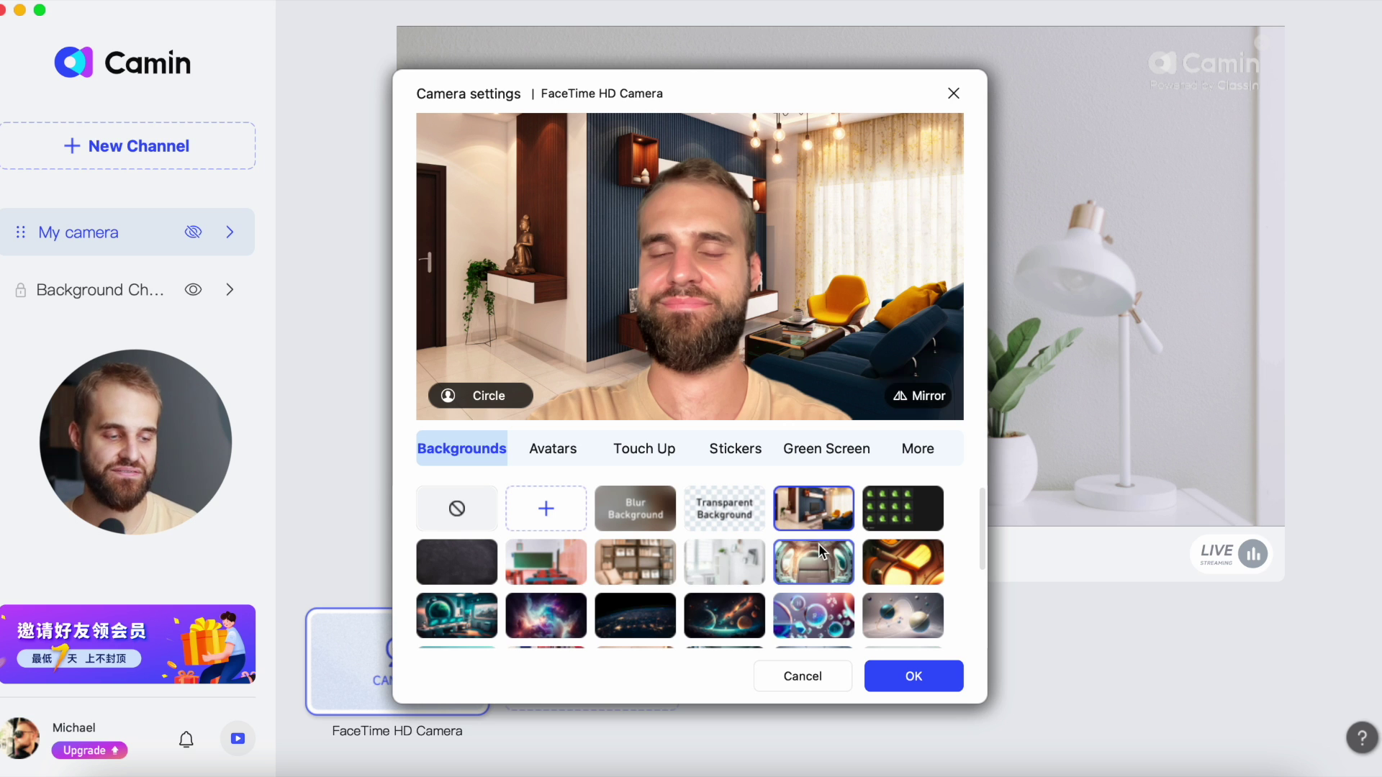
pyautogui.scroll(-2, 504, 526)
pyautogui.click(458, 543)
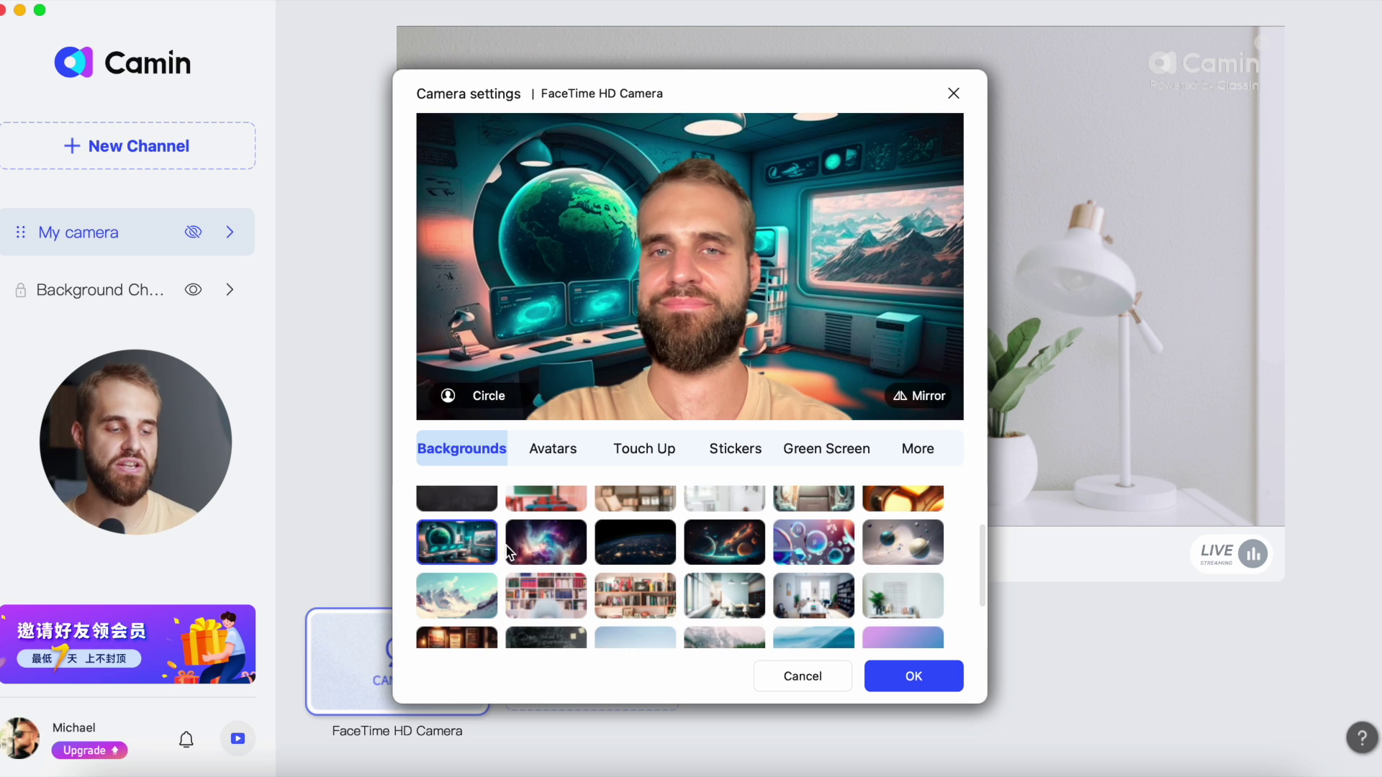
pyautogui.scroll(-1, 537, 543)
pyautogui.click(538, 542)
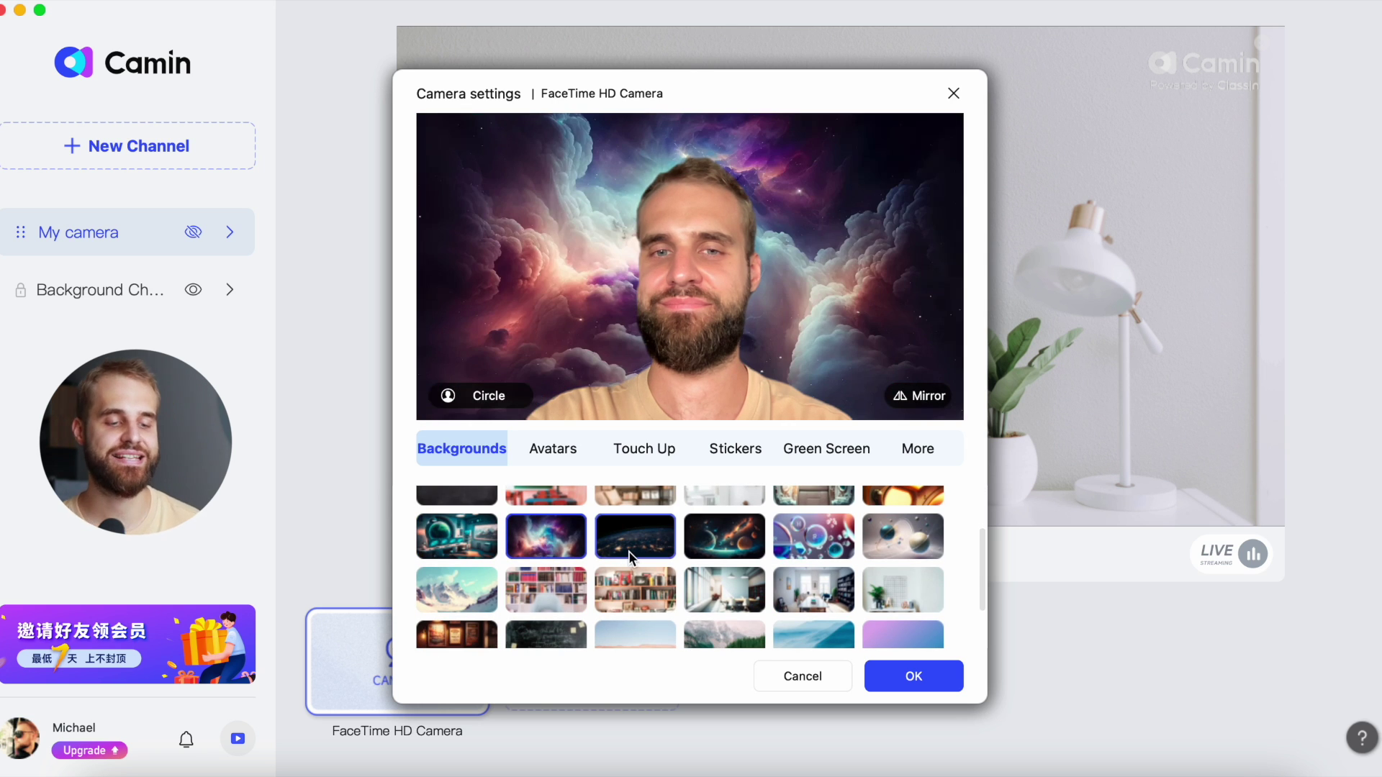
pyautogui.click(628, 551)
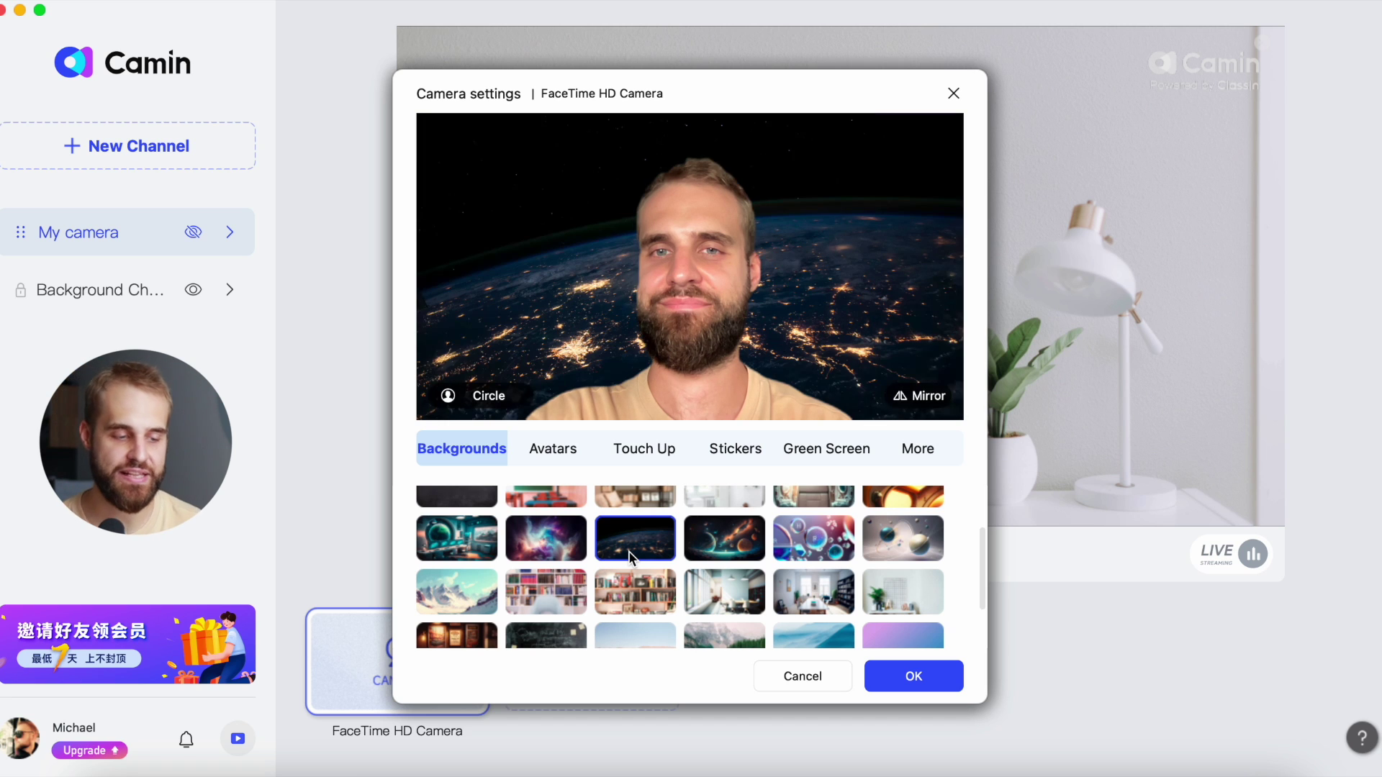
# Apply the planets space scene as the camera background and confirm the settings
pyautogui.scroll(-1, 720, 555)
pyautogui.click(728, 549)
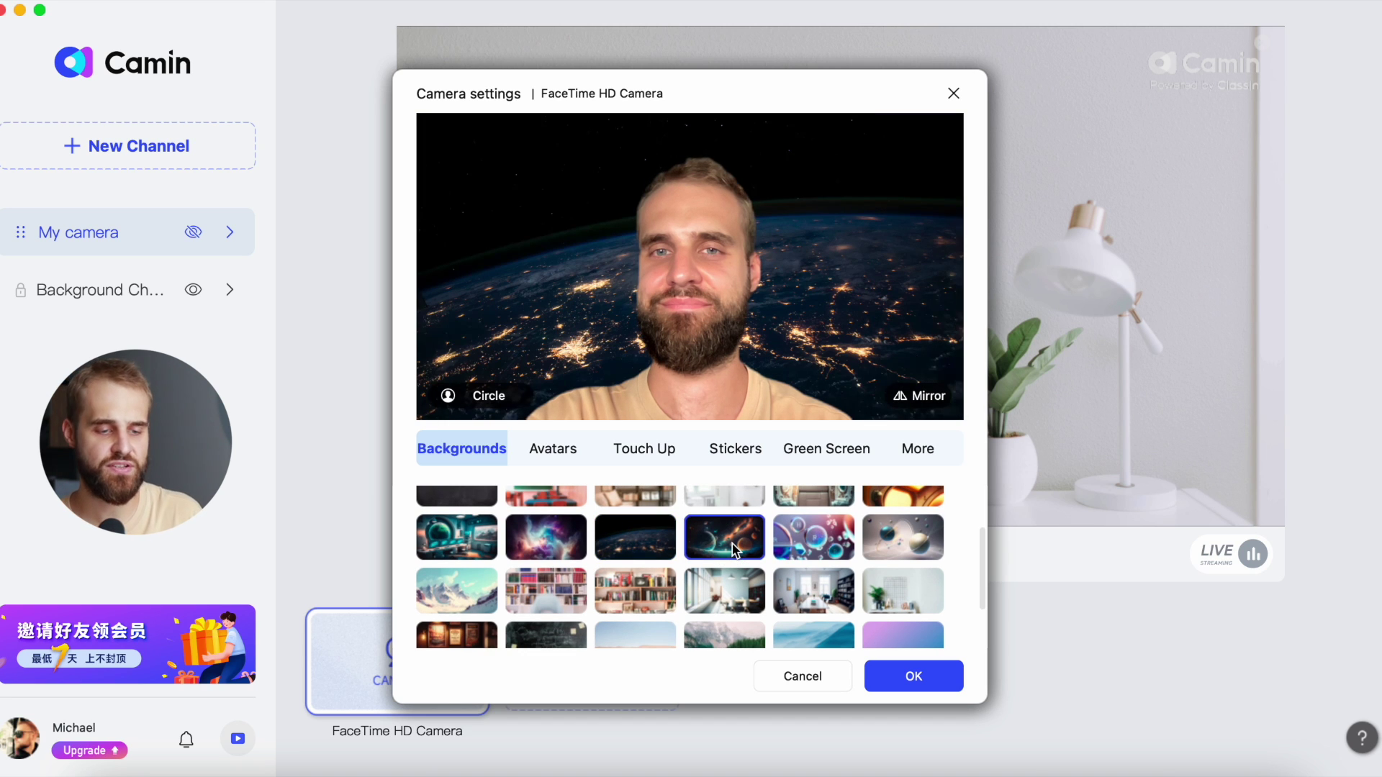
pyautogui.click(909, 680)
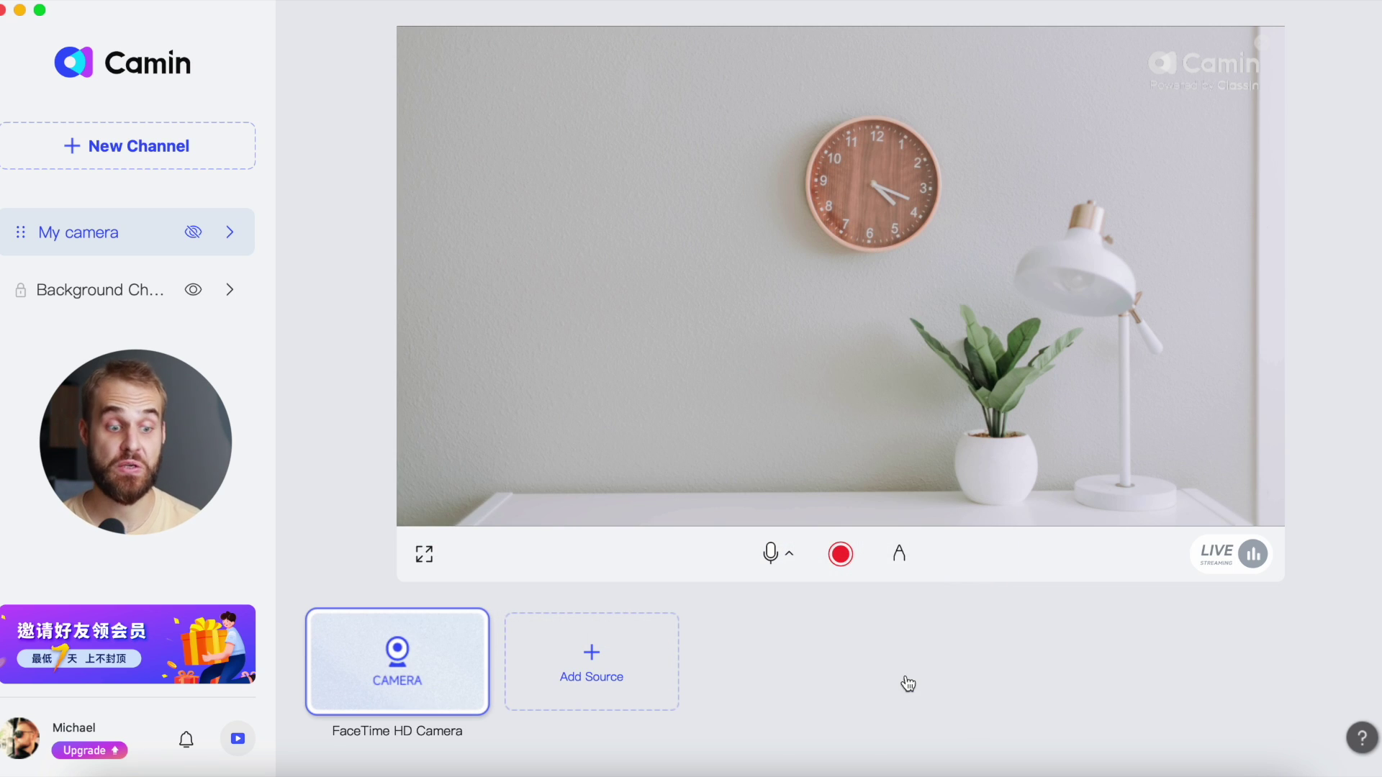